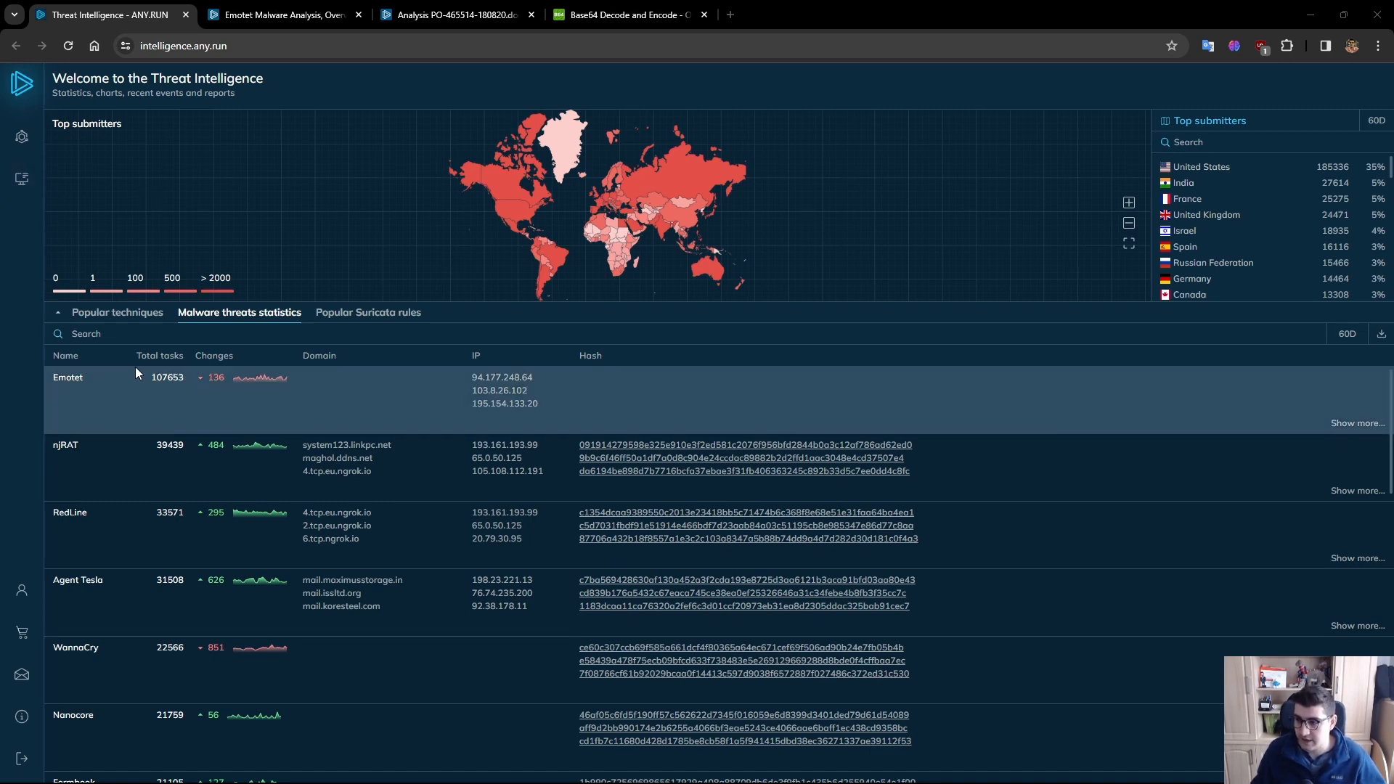
- Open Emotet's malware trends page from the malware threats statistics and examine its overview down to the recent submissions under Last Seen At
{"action": "left_click", "coordinate": [66, 379]}
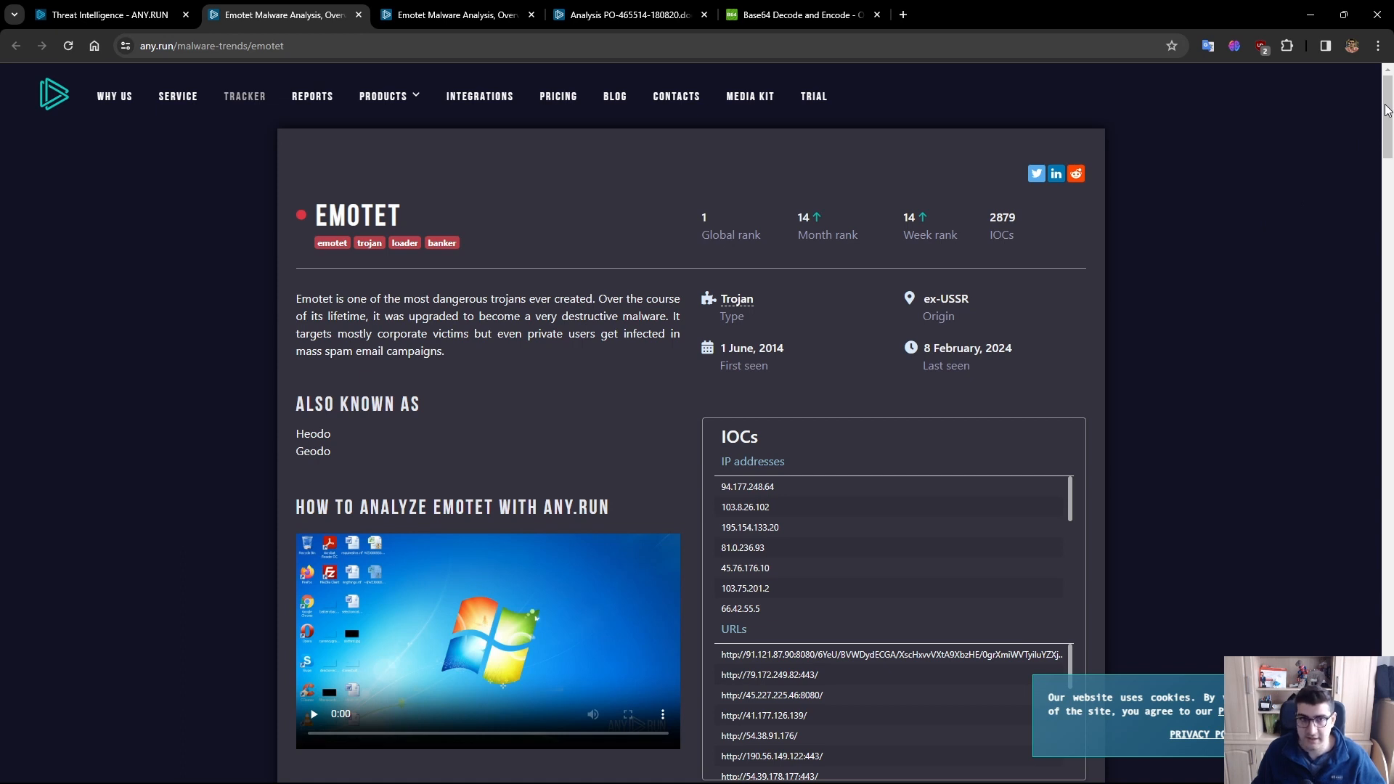
{"action": "left_click_drag", "start_coordinate": [1388, 110], "coordinate": [1388, 118]}
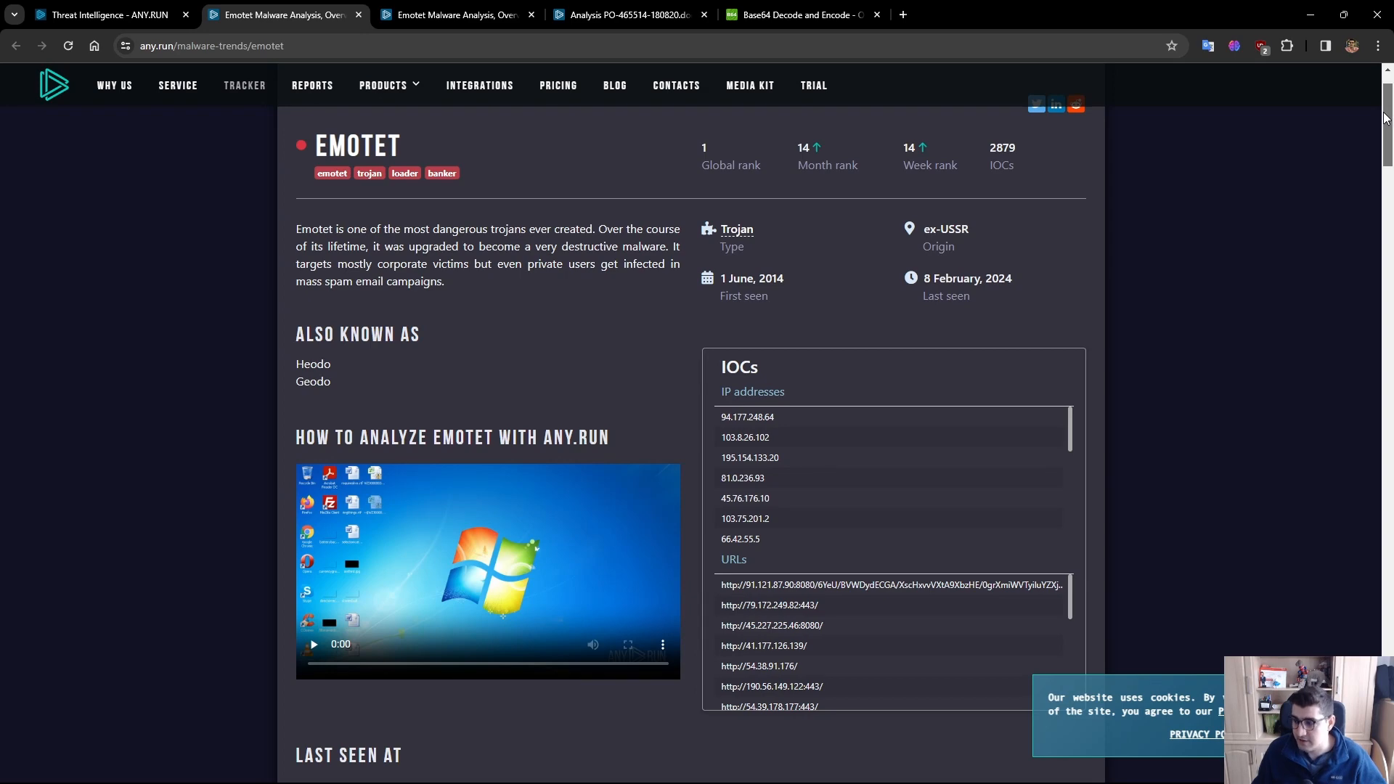
{"action": "scroll", "coordinate": [813, 320], "scroll_direction": "down", "scroll_amount": 6}
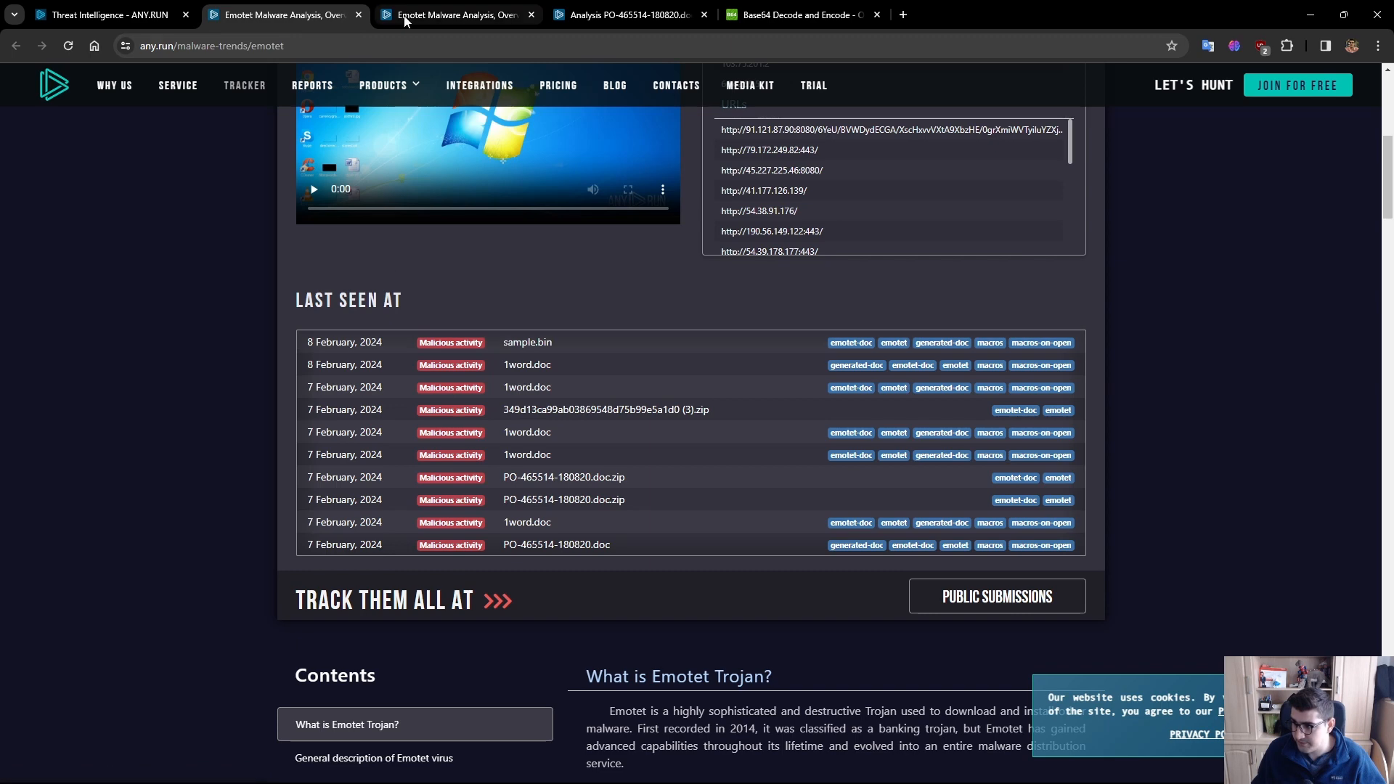
- Restart the existing PO-465514-180820.doc.zip analysis as a new task with Windows 11 (64 bit) as the operating system
{"action": "left_click", "coordinate": [615, 16]}
{"action": "left_click_drag", "start_coordinate": [965, 378], "coordinate": [899, 368]}
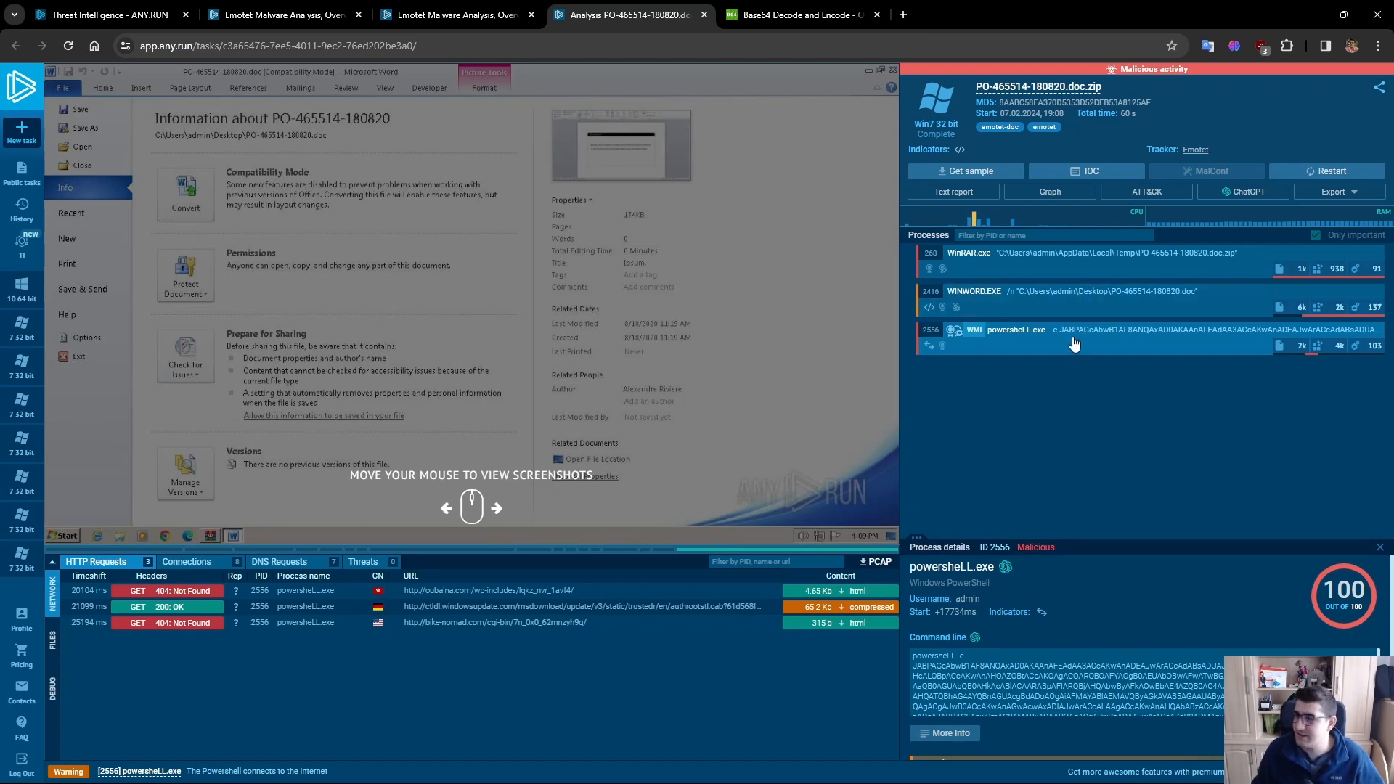
{"action": "left_click", "coordinate": [1305, 175]}
{"action": "left_click", "coordinate": [739, 254]}
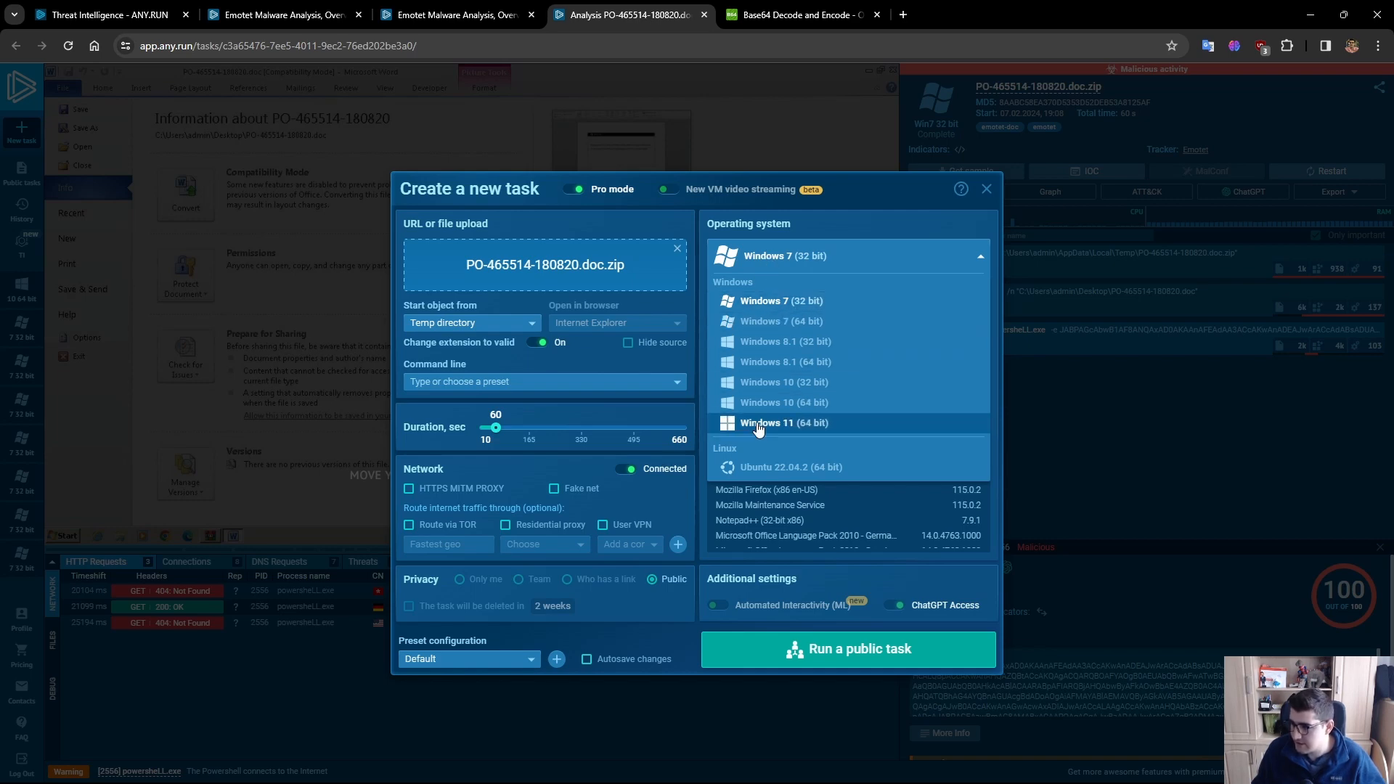
{"action": "left_click", "coordinate": [785, 423]}
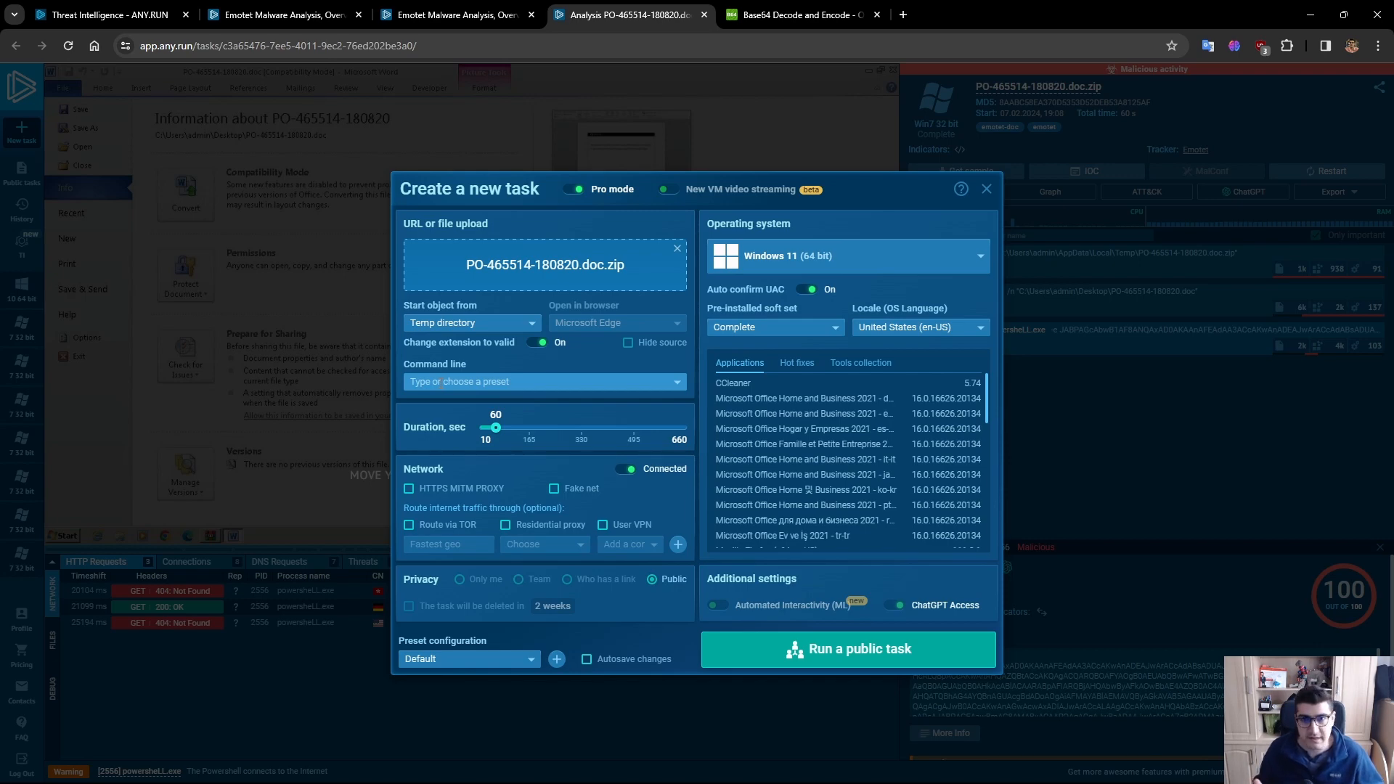
- Set the task duration to 660 seconds, enable HTTPS MITM PROXY, and run the public task
{"action": "left_click_drag", "start_coordinate": [496, 427], "coordinate": [696, 424]}
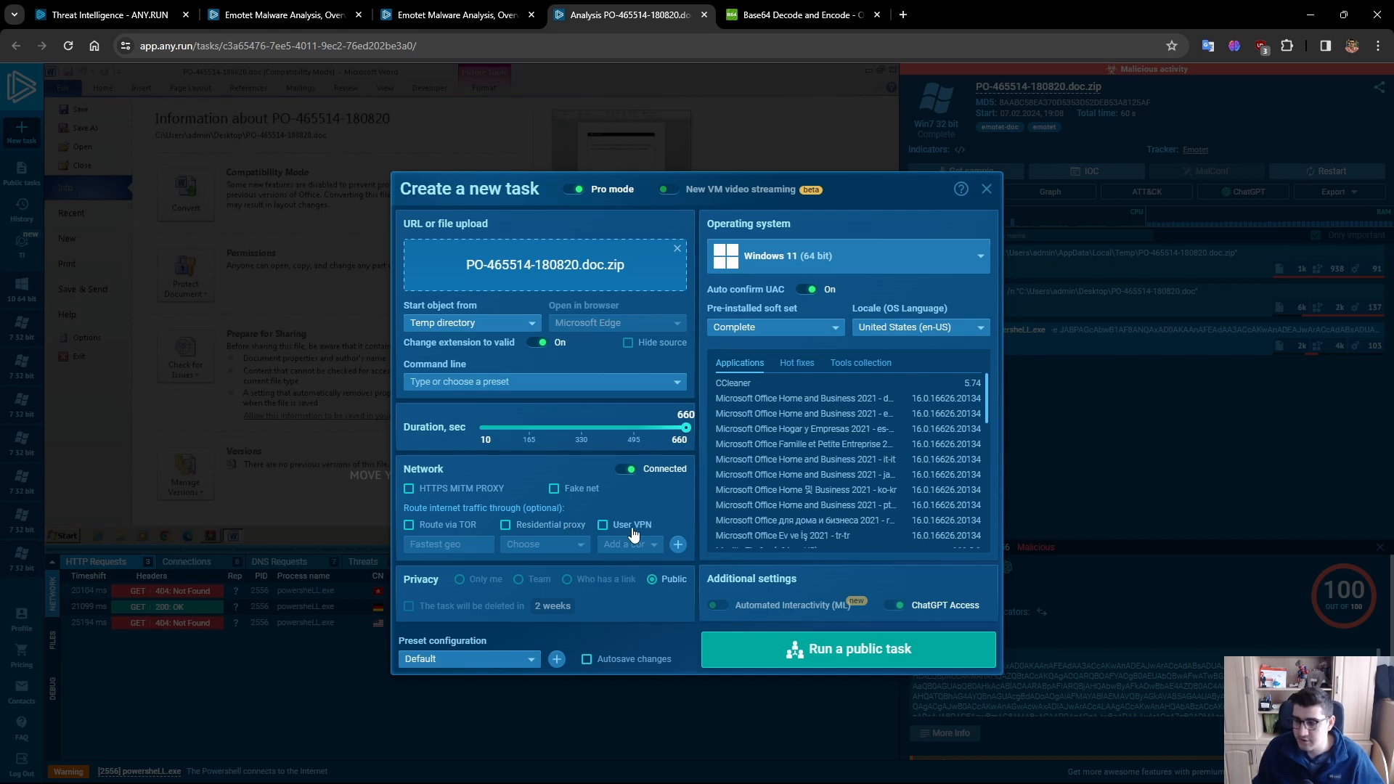
{"action": "left_click", "coordinate": [410, 489]}
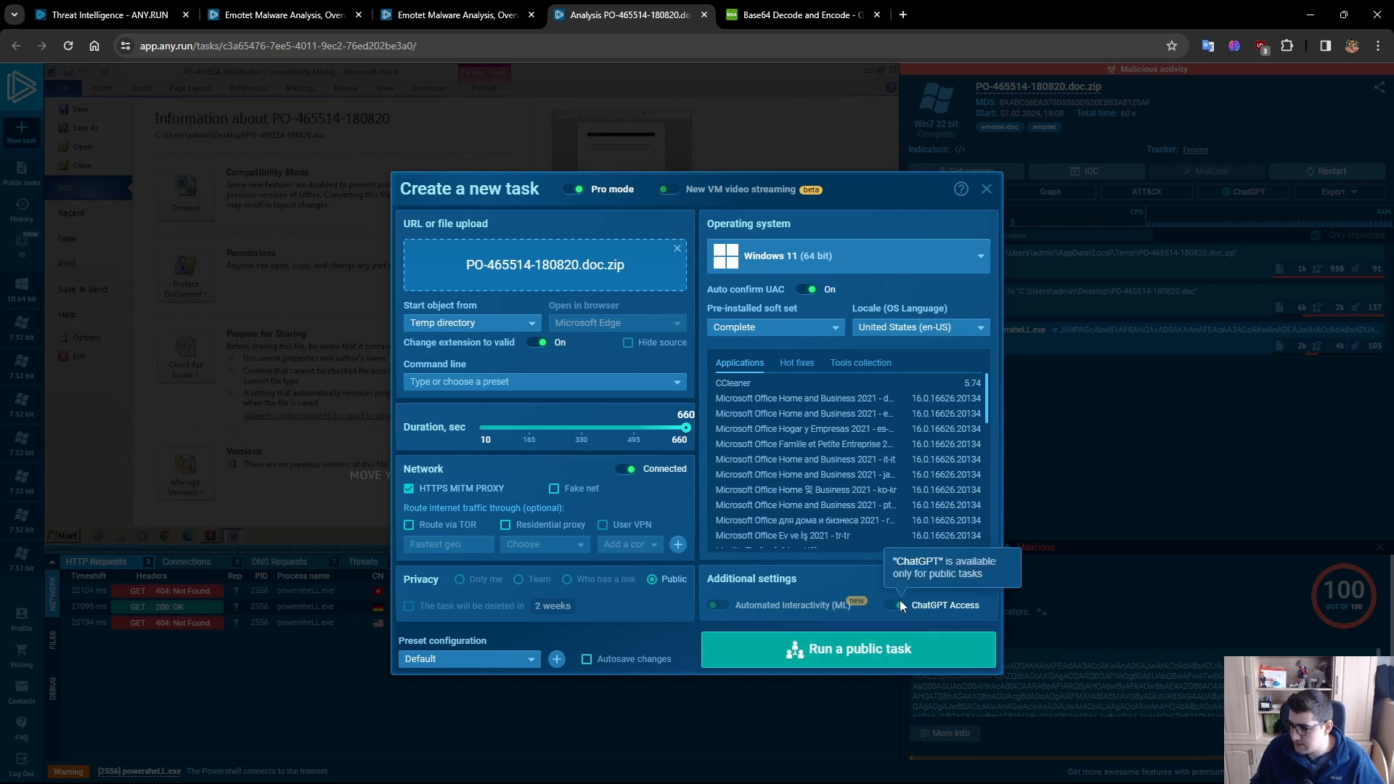
{"action": "left_click", "coordinate": [839, 653]}
{"action": "left_click", "coordinate": [788, 477]}
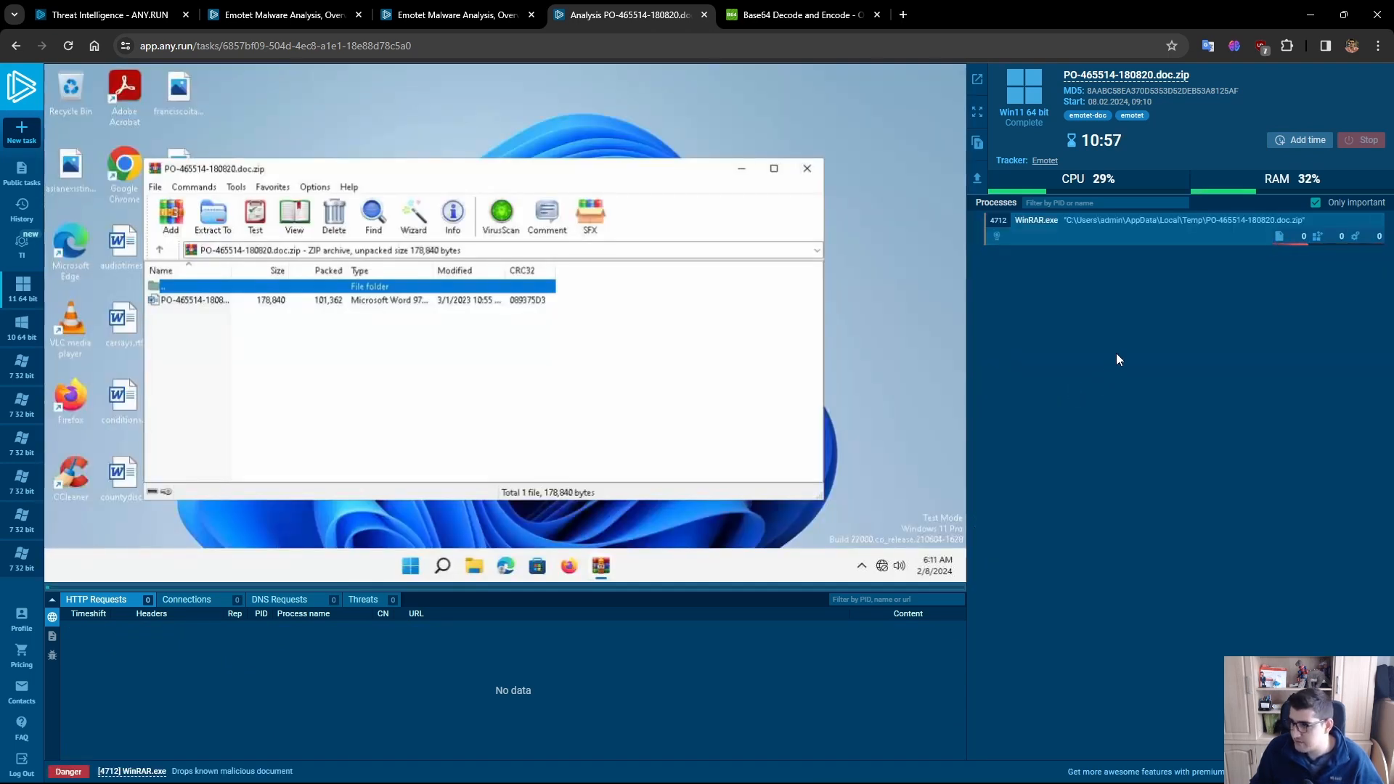
- View the unfiltered process list of the running task and restore the filter to only important processes
{"action": "left_click", "coordinate": [1316, 204]}
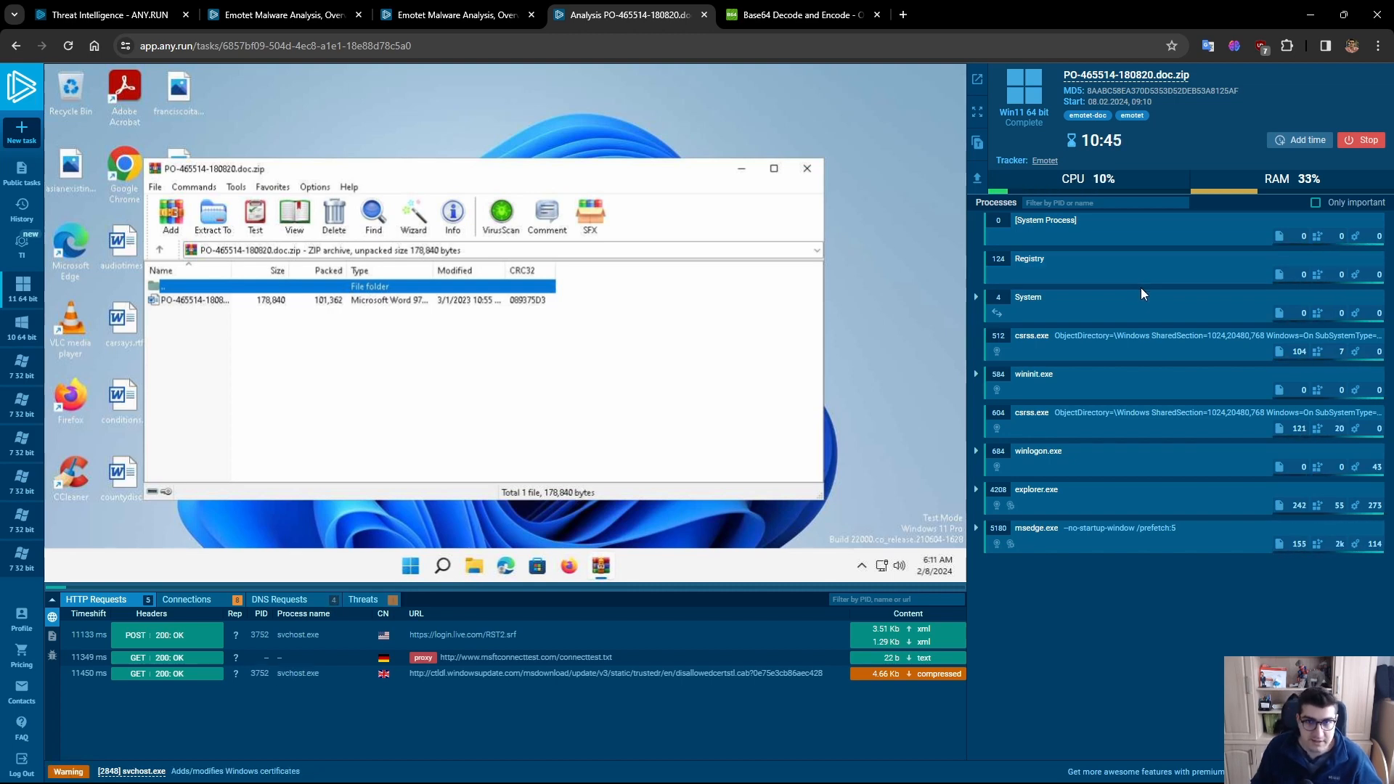
{"action": "left_click", "coordinate": [1313, 204]}
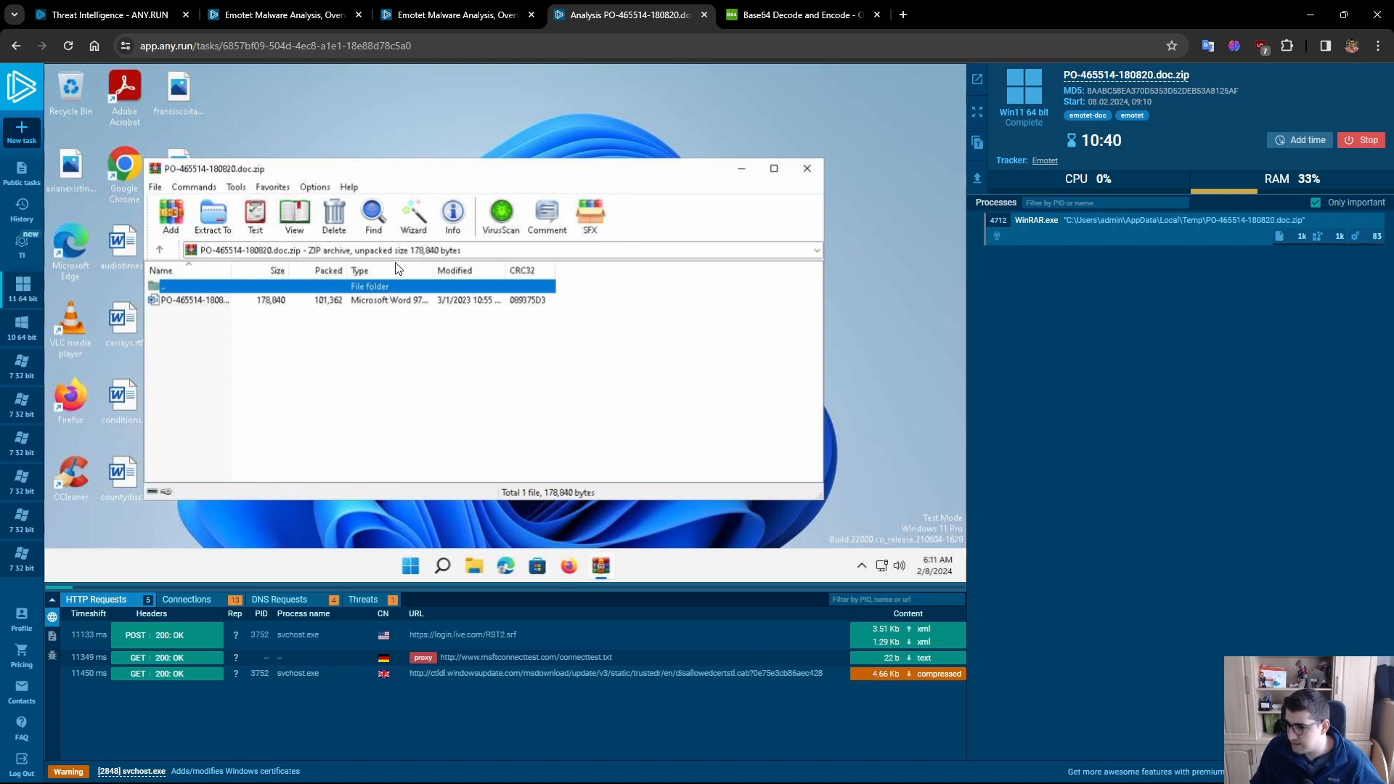
- Extract PO-465514-180820.doc from the WinRAR archive to the virtual machine's desktop and open it in Word
{"action": "left_click_drag", "start_coordinate": [385, 301], "coordinate": [882, 333]}
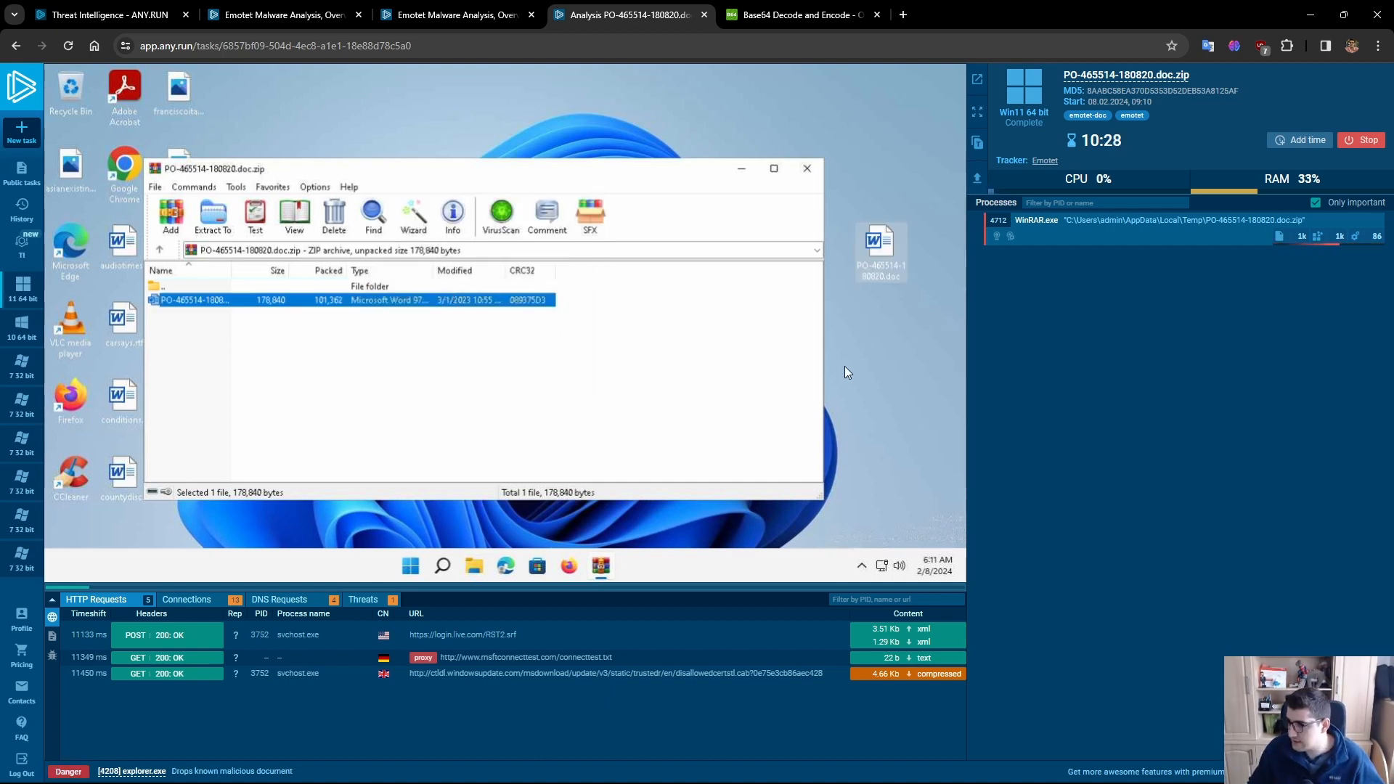
{"action": "double_click", "coordinate": [884, 247]}
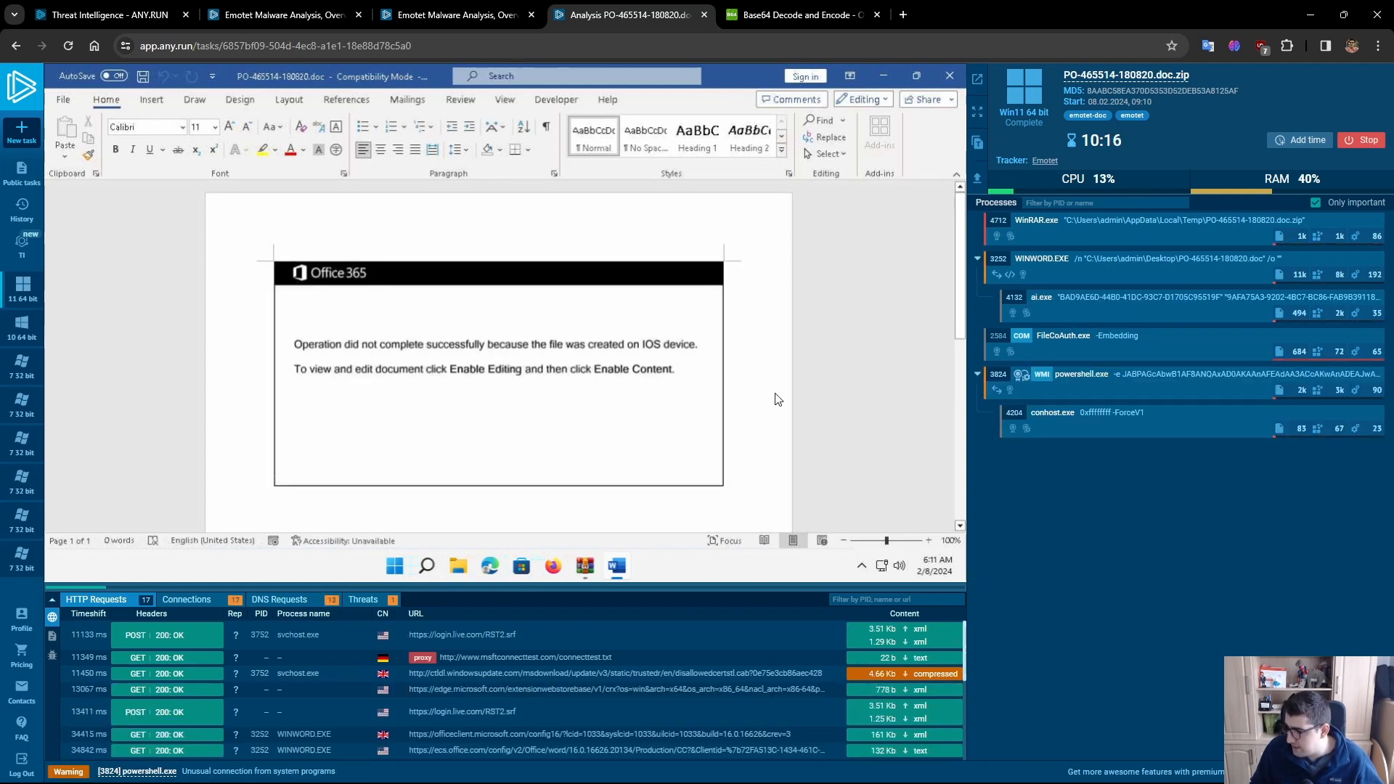
- Examine the task's HTTP requests and the process details of ai.exe, and close those details
{"action": "mouse_move", "coordinate": [1053, 379]}
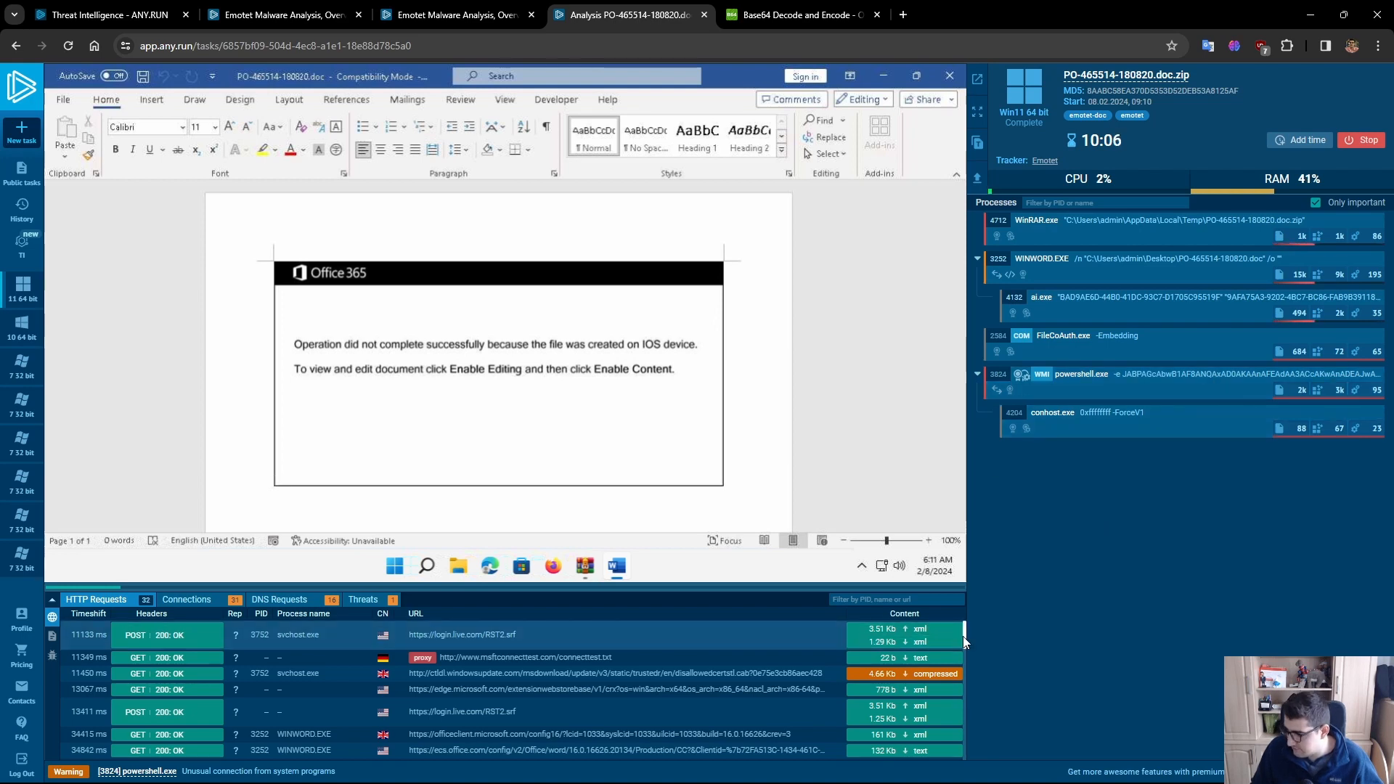
{"action": "left_click_drag", "start_coordinate": [963, 637], "coordinate": [961, 686]}
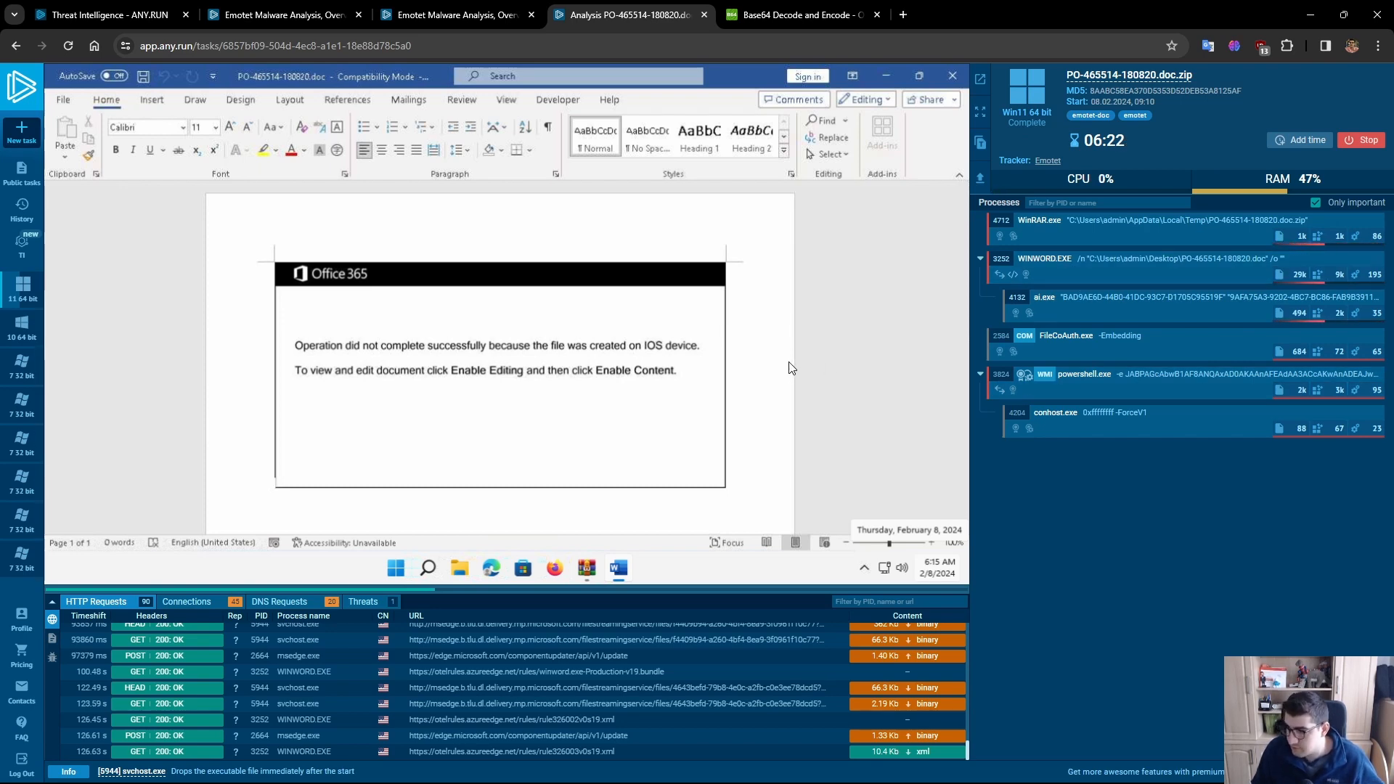
{"action": "left_click", "coordinate": [1046, 305]}
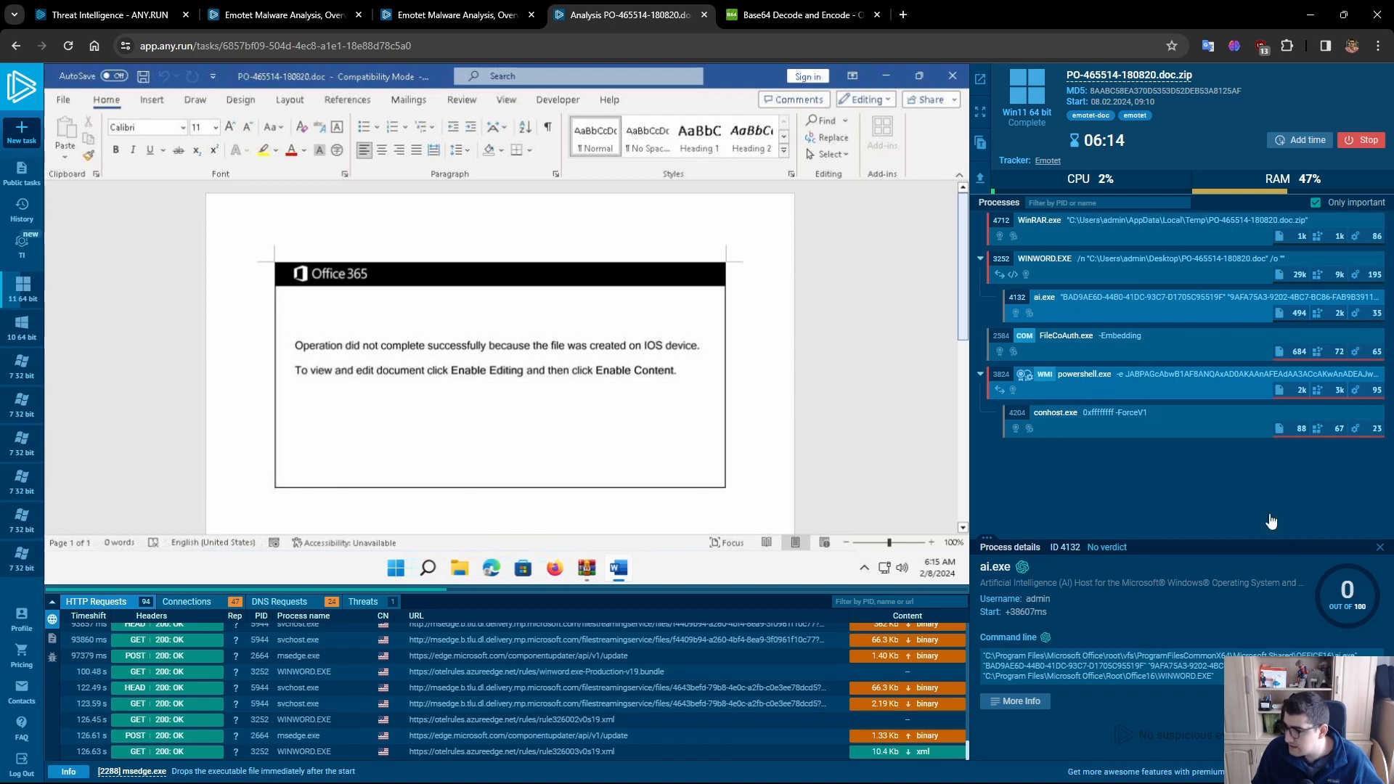
{"action": "left_click", "coordinate": [1380, 547]}
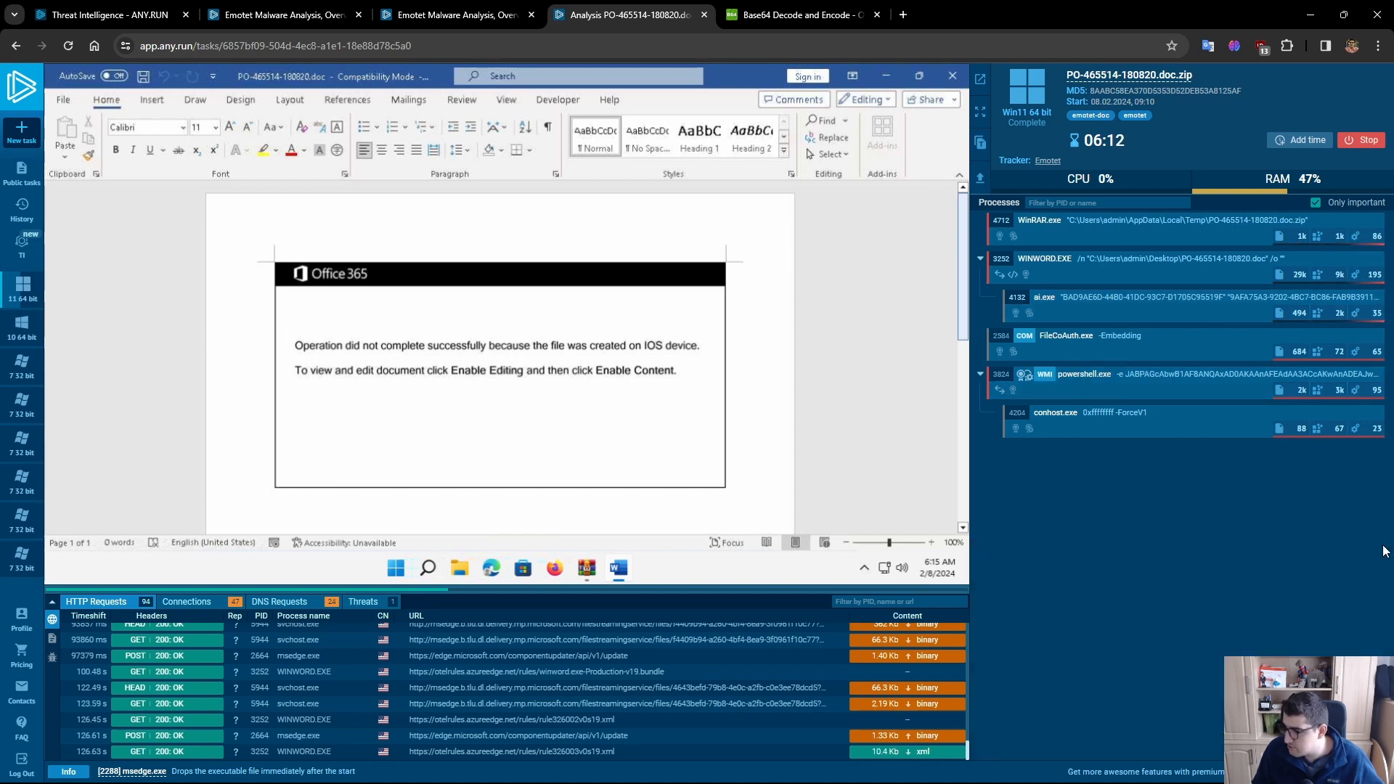
- Copy the powershell.exe command line from its advanced process details and switch to the base64decode.org page holding the encoded text
{"action": "left_click", "coordinate": [1197, 381]}
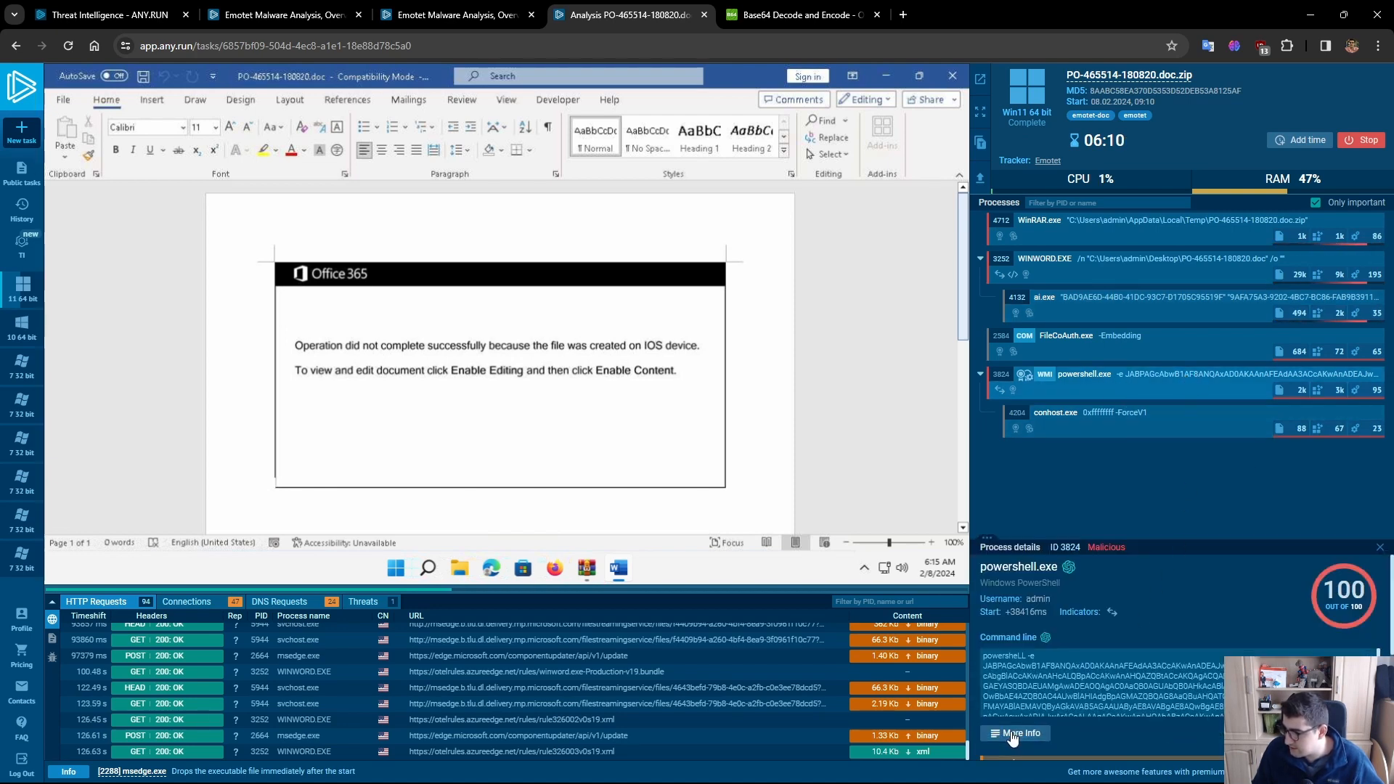
{"action": "left_click", "coordinate": [1013, 735]}
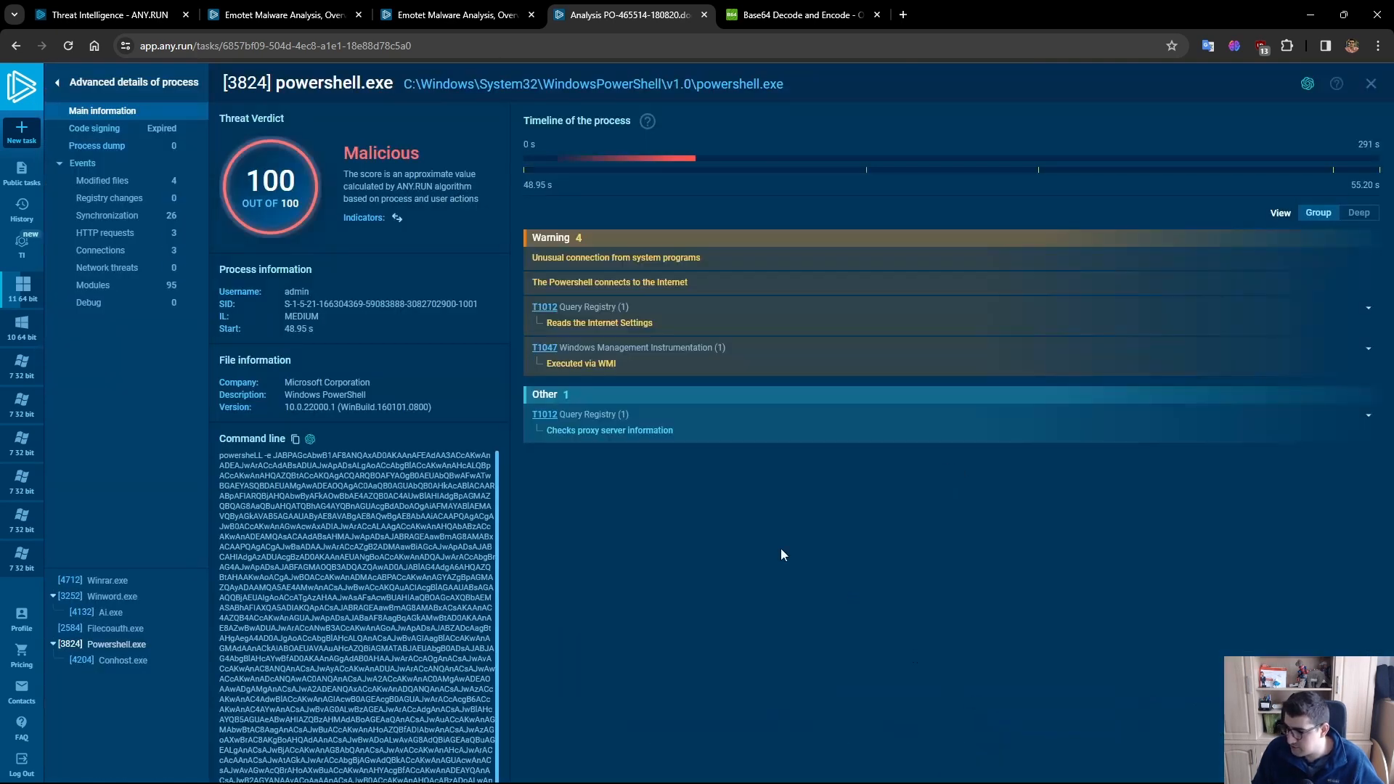
{"action": "left_click", "coordinate": [297, 439]}
{"action": "left_click", "coordinate": [763, 16]}
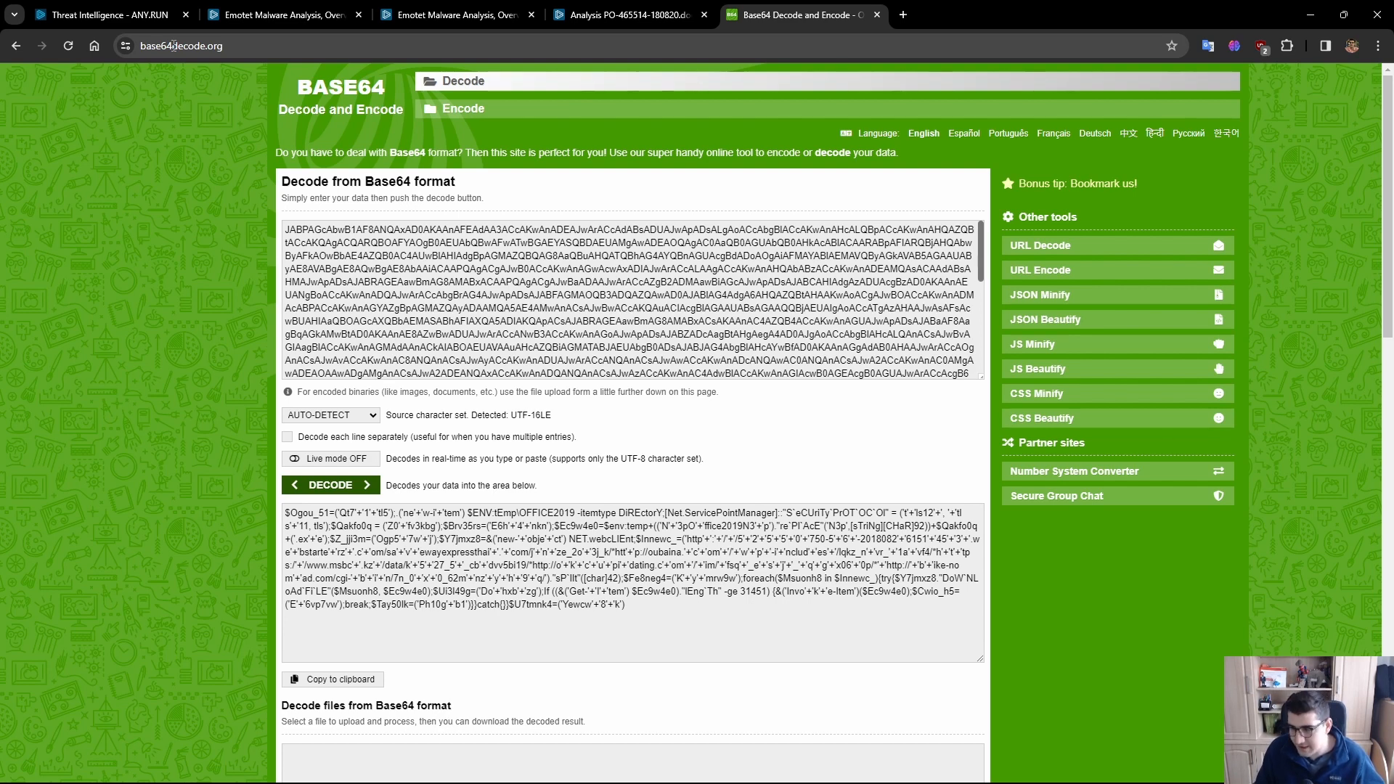
{"action": "scroll", "coordinate": [974, 347], "scroll_direction": "down", "scroll_amount": 5}
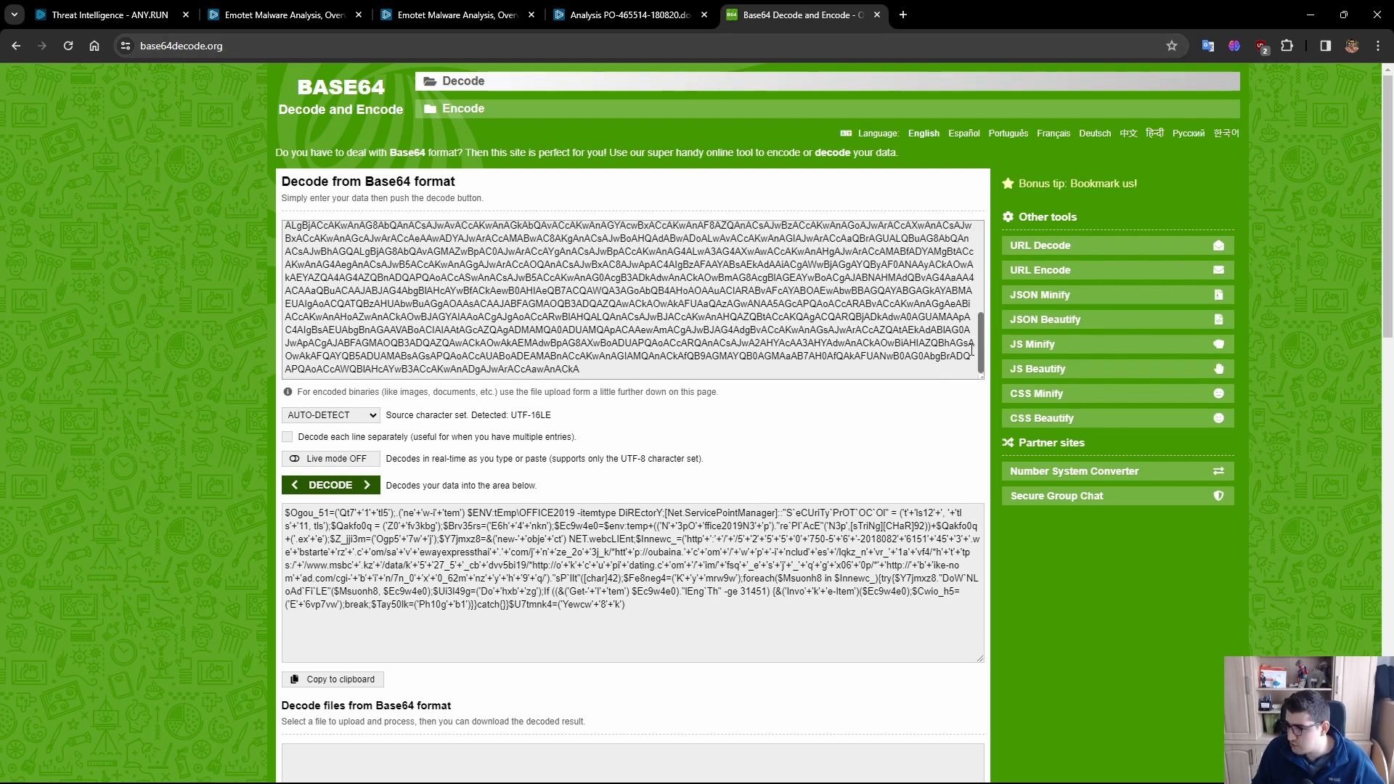
- Try decoding the Base64 text with UTF-8 as the source character set
{"action": "left_click", "coordinate": [337, 416]}
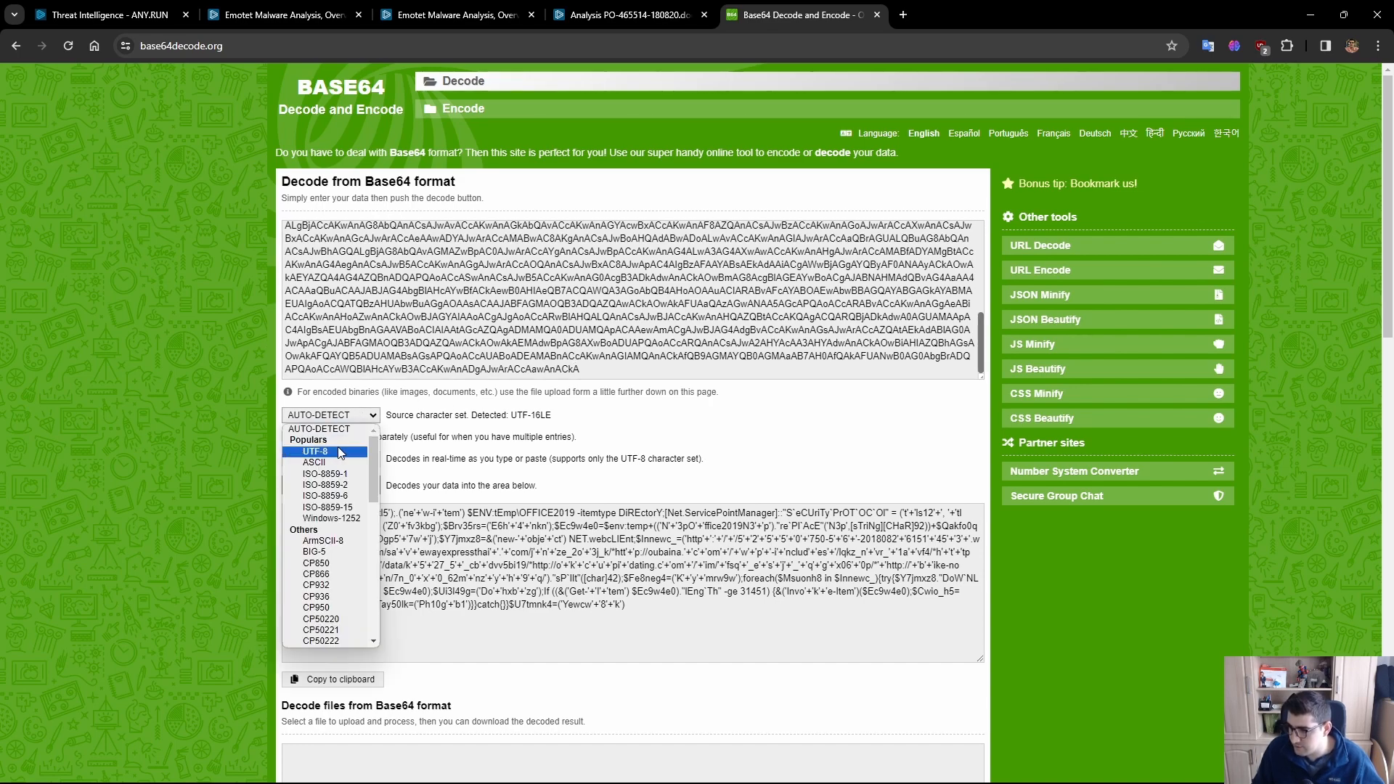
{"action": "left_click", "coordinate": [318, 451]}
{"action": "left_click", "coordinate": [331, 487]}
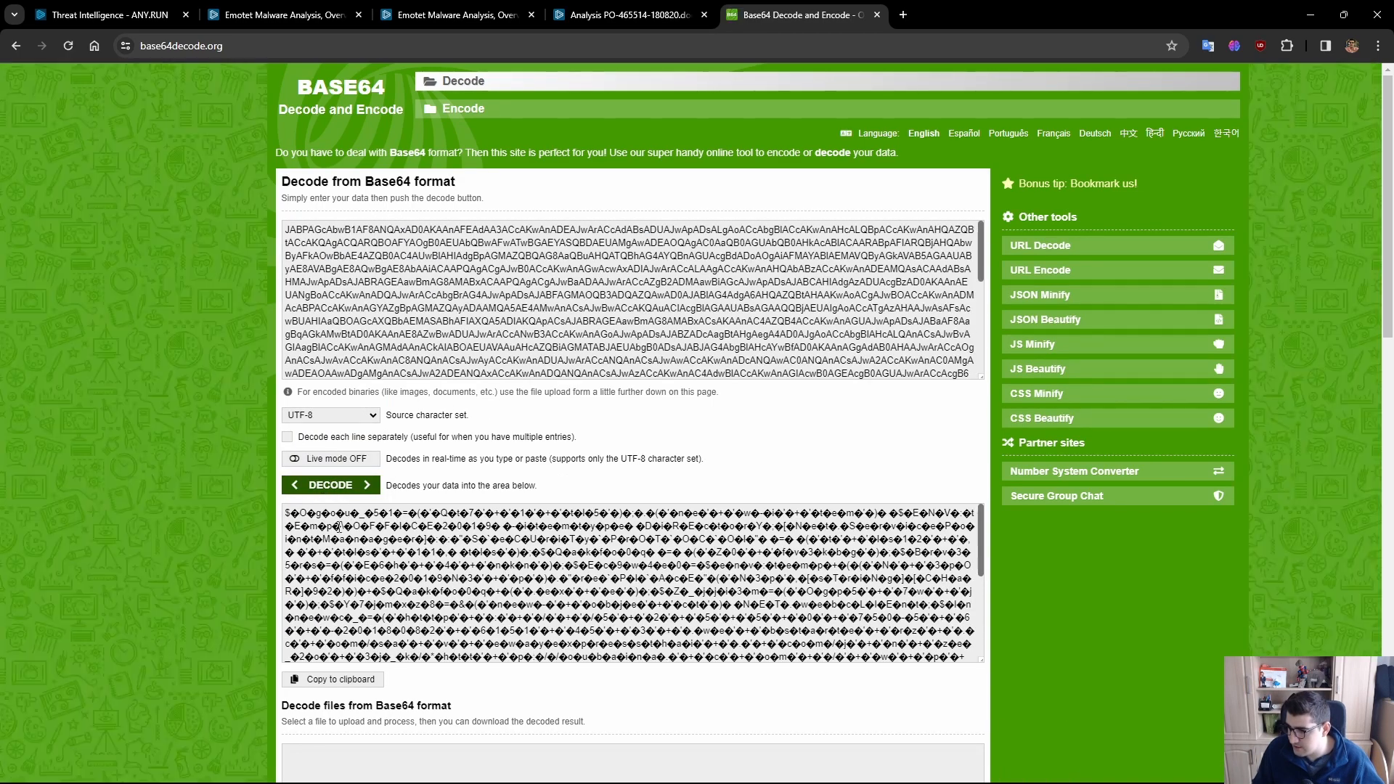
{"action": "left_click_drag", "start_coordinate": [327, 526], "coordinate": [602, 619]}
{"action": "left_click", "coordinate": [528, 591]}
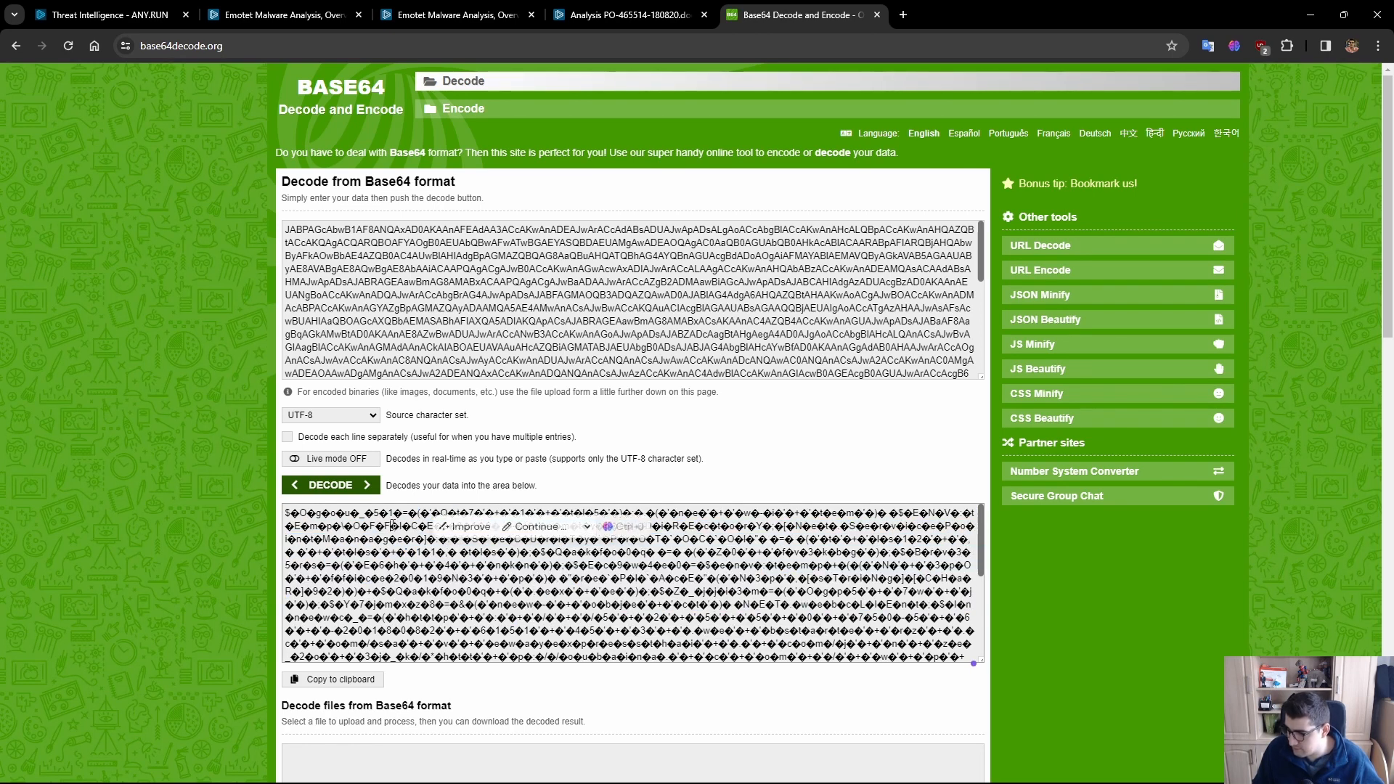
- Set the source character set back to AUTO-DETECT and decode the Base64 text again
{"action": "left_click", "coordinate": [334, 413]}
{"action": "left_click", "coordinate": [325, 429]}
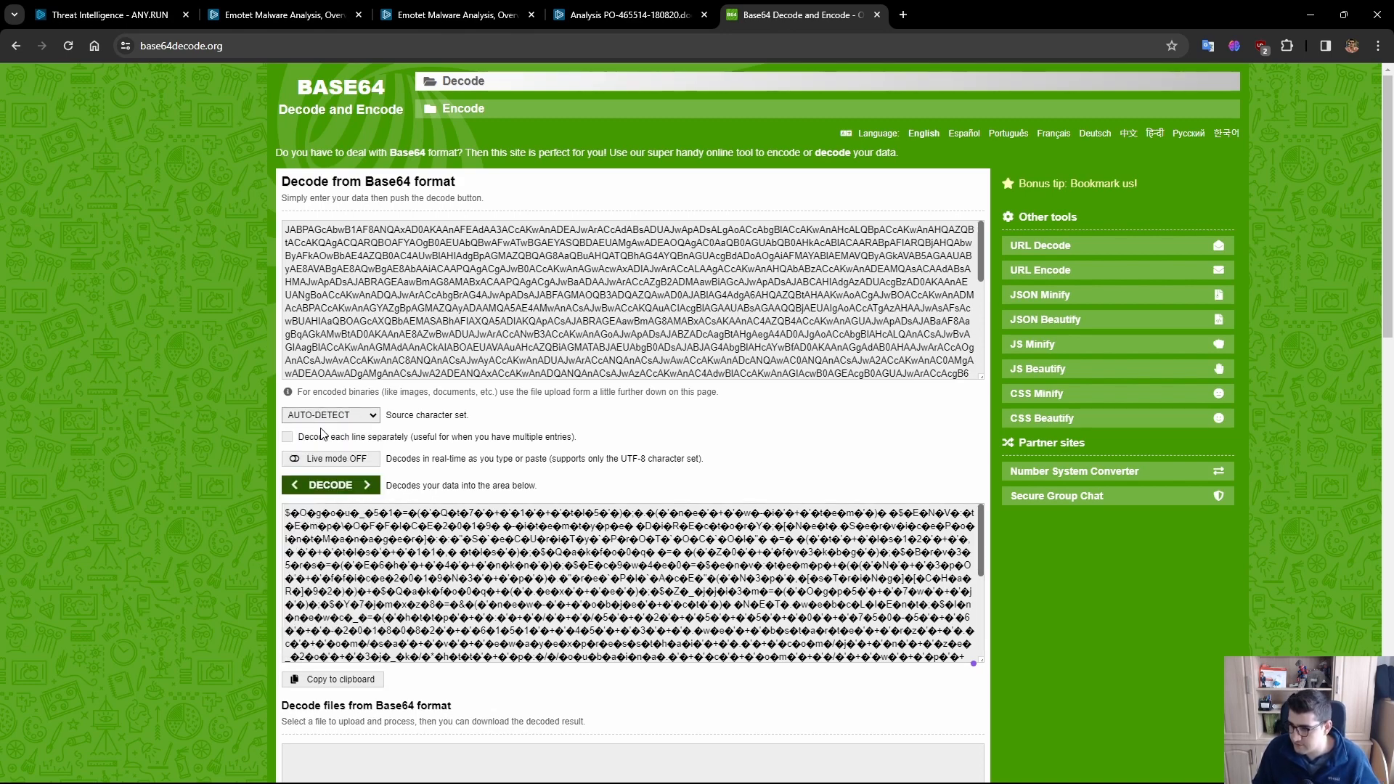
{"action": "left_click", "coordinate": [322, 486]}
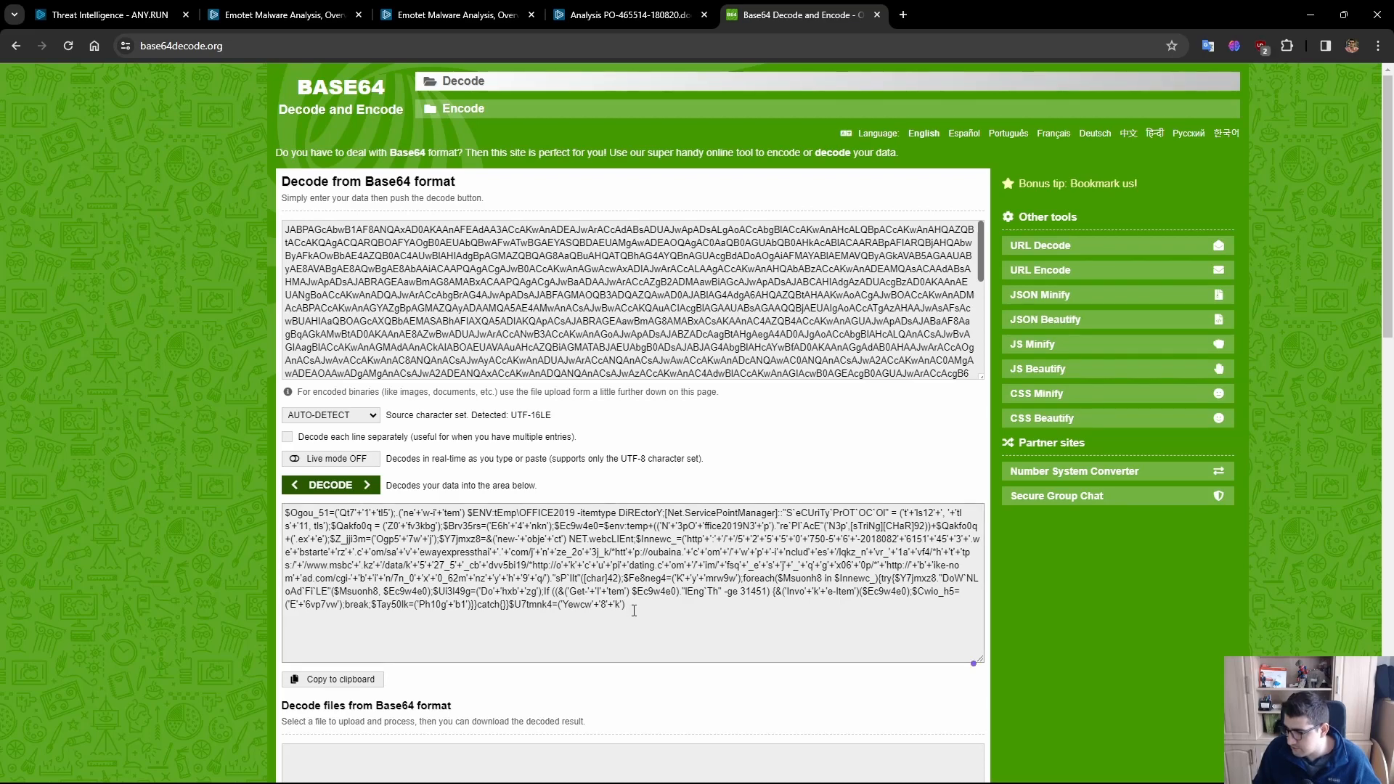
- Examine the decoded PowerShell script, including the obfuscated download URLs split into string fragments
{"action": "left_click_drag", "start_coordinate": [634, 611], "coordinate": [509, 541]}
{"action": "left_click", "coordinate": [855, 528]}
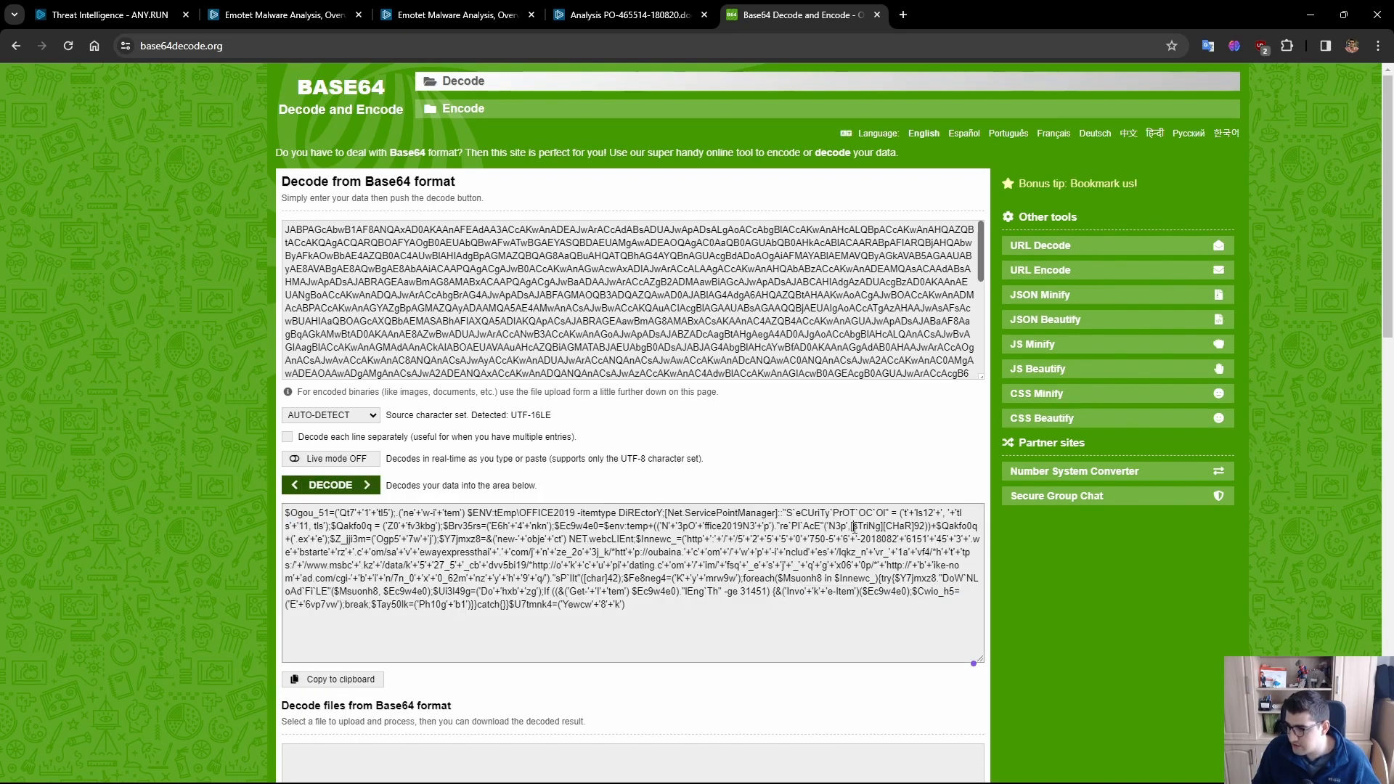
{"action": "left_click_drag", "start_coordinate": [642, 607], "coordinate": [286, 513]}
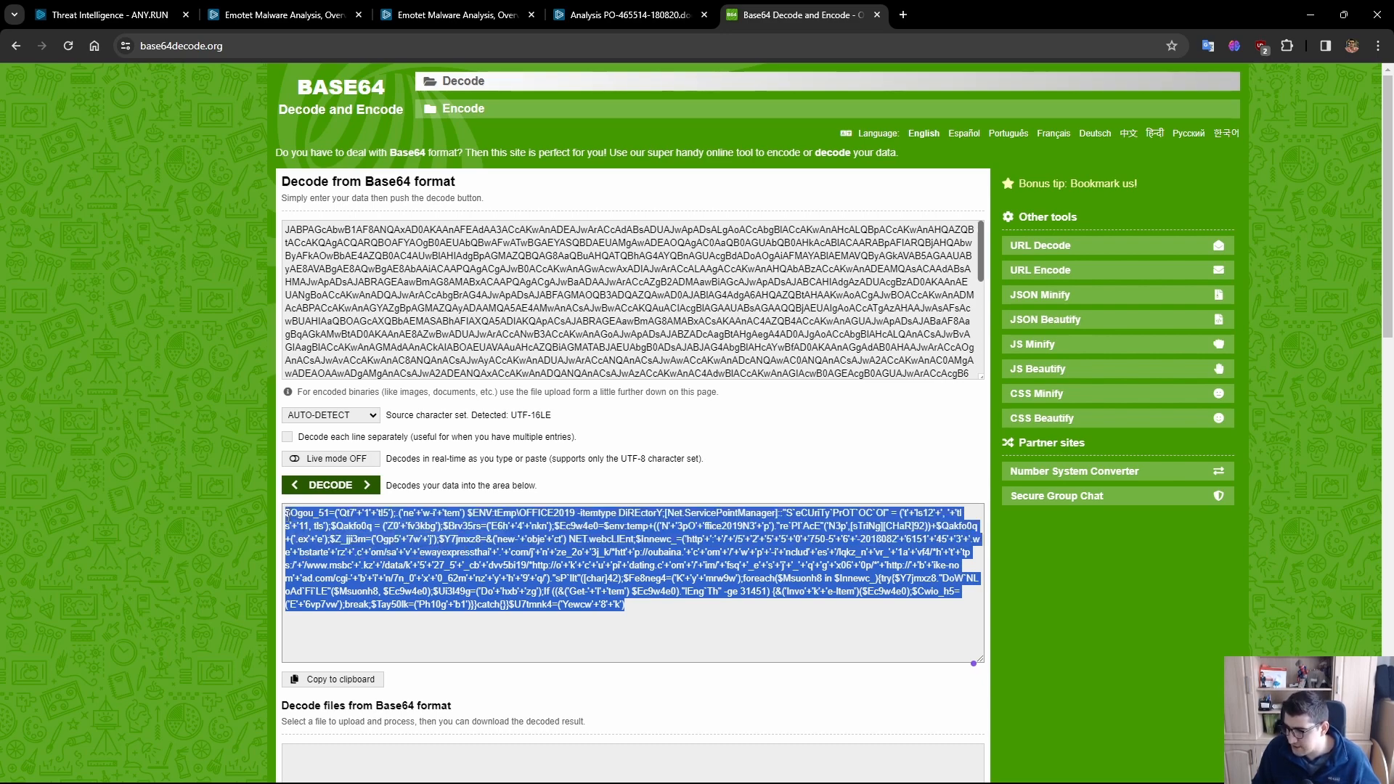
{"action": "left_click", "coordinate": [674, 587]}
{"action": "left_click_drag", "start_coordinate": [636, 602], "coordinate": [286, 512]}
{"action": "left_click", "coordinate": [586, 591]}
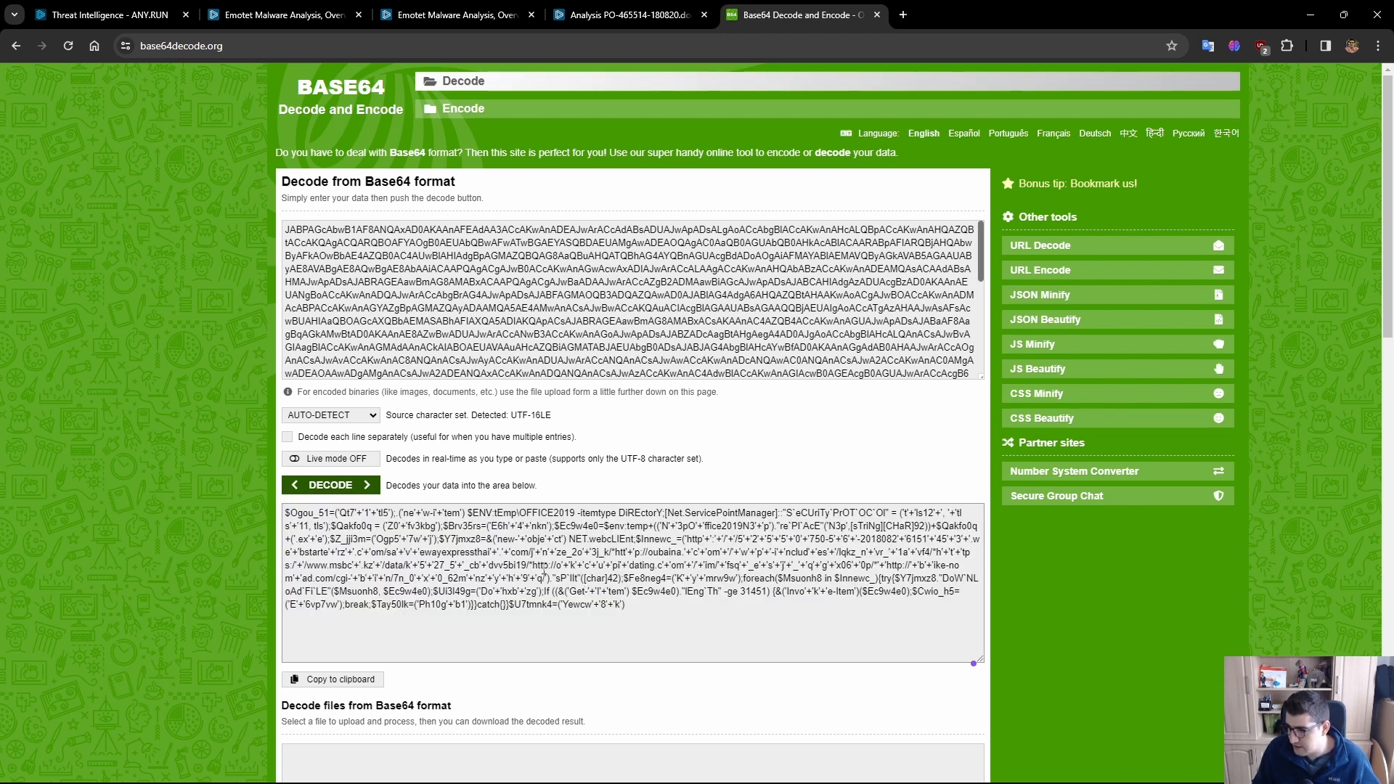
{"action": "left_click_drag", "start_coordinate": [422, 552], "coordinate": [478, 552]}
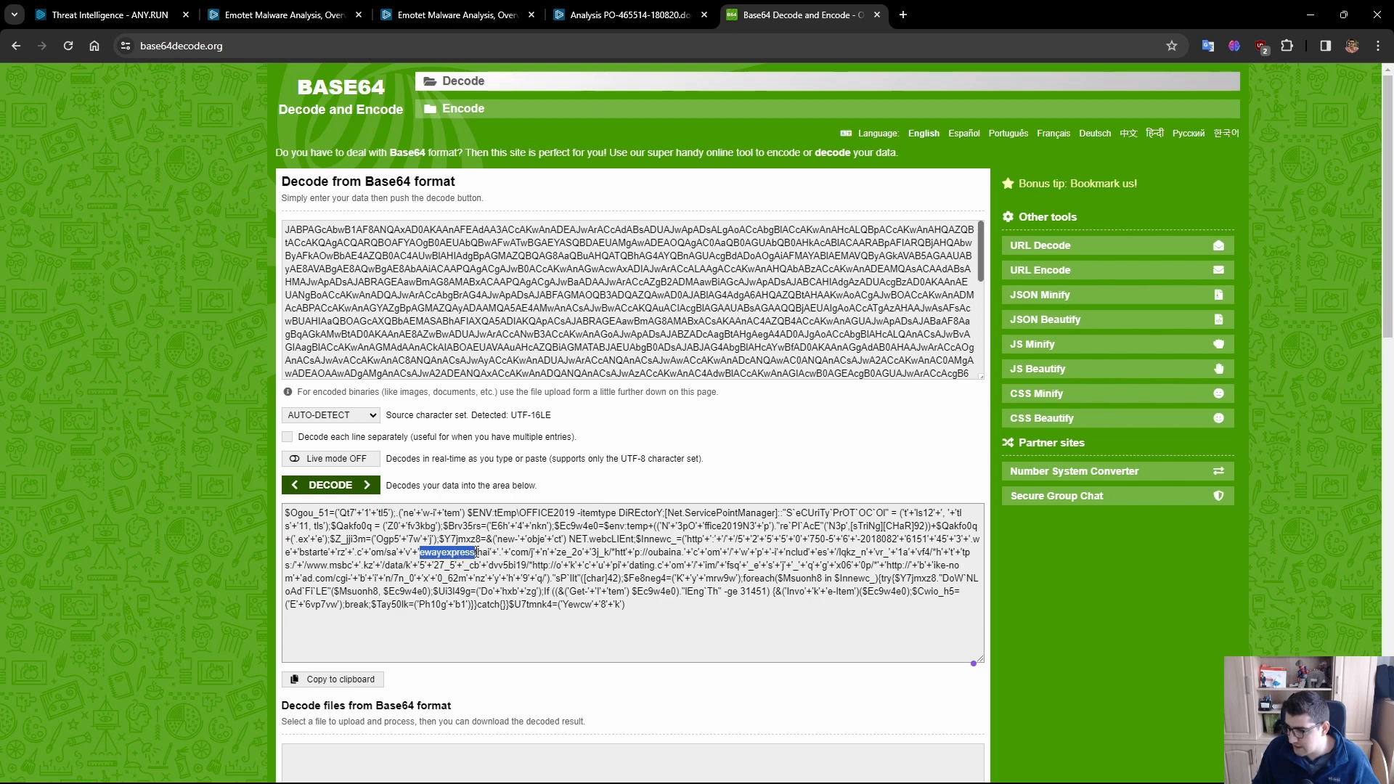
{"action": "left_click", "coordinate": [819, 553]}
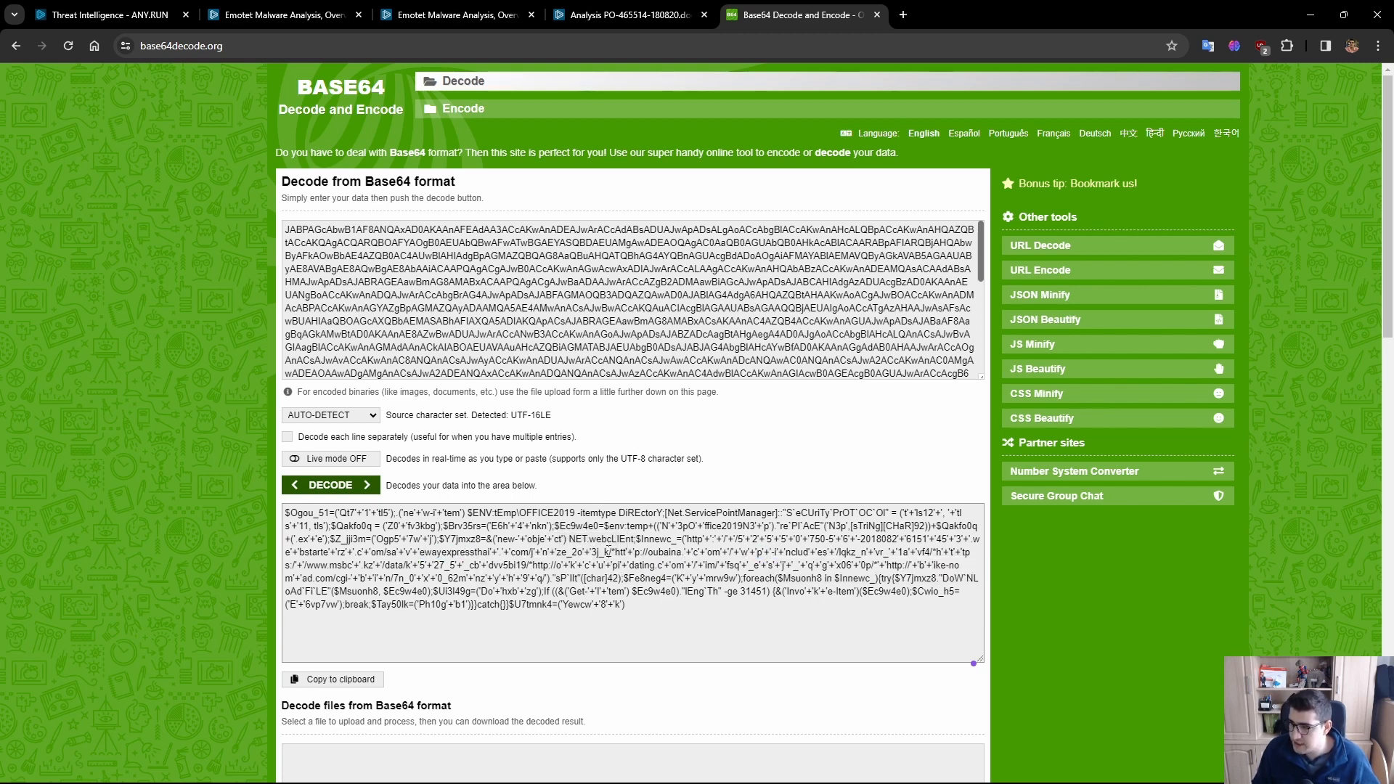
- Switch to the Sublime Text window containing the decoded script, move it over the browser, and enlarge it
{"action": "key", "text": "alt"}
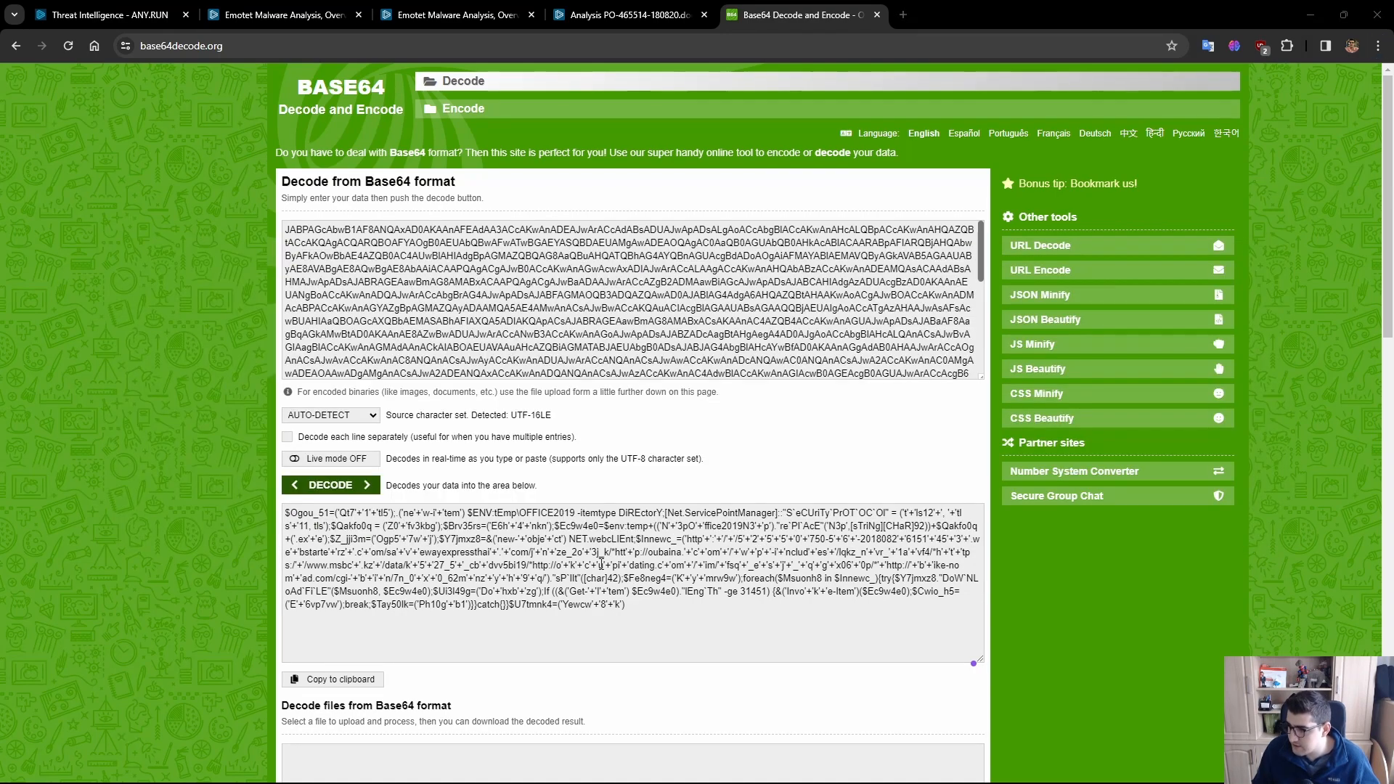
{"action": "key", "text": "alt+Tab"}
{"action": "key", "text": "Tab"}
{"action": "key", "text": "Tab"}
{"action": "left_click_drag", "start_coordinate": [937, 169], "coordinate": [588, 136]}
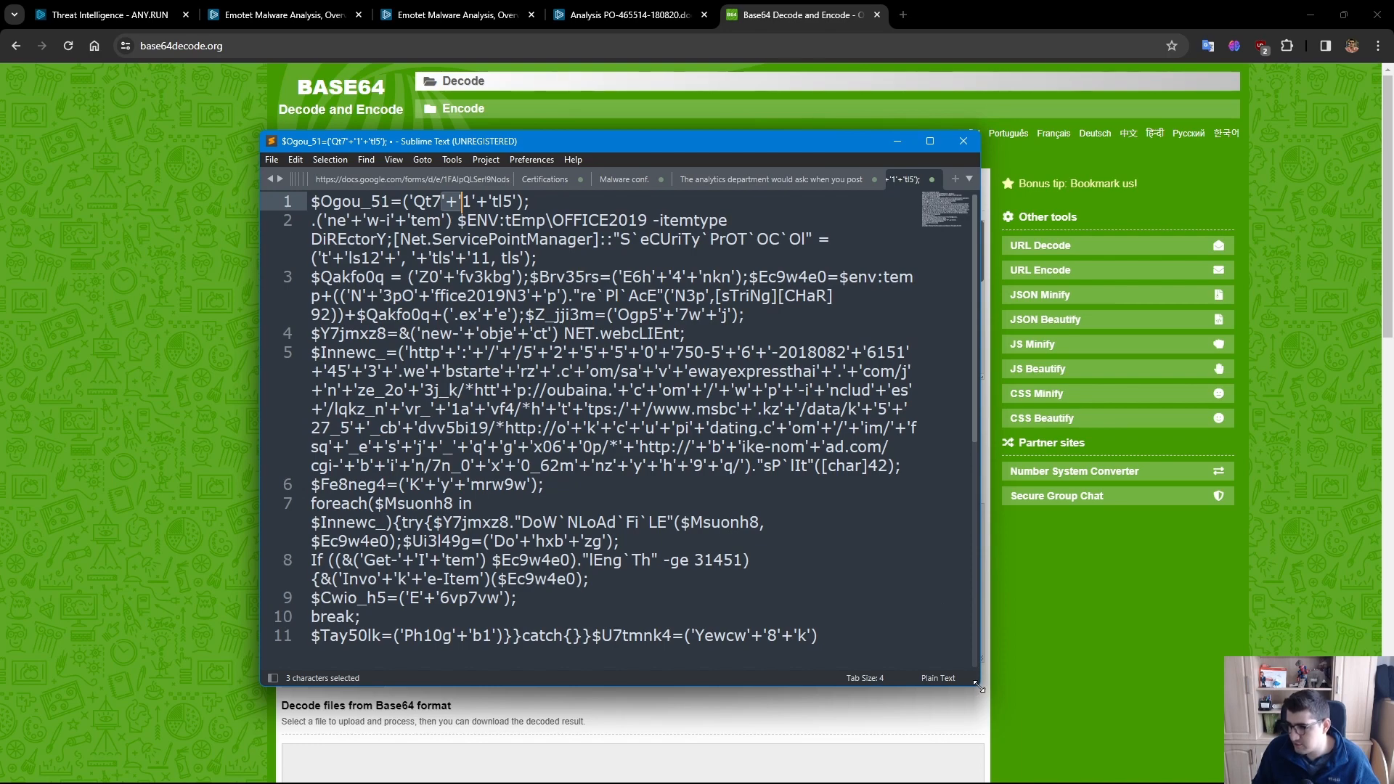
{"action": "left_click_drag", "start_coordinate": [976, 685], "coordinate": [1195, 724]}
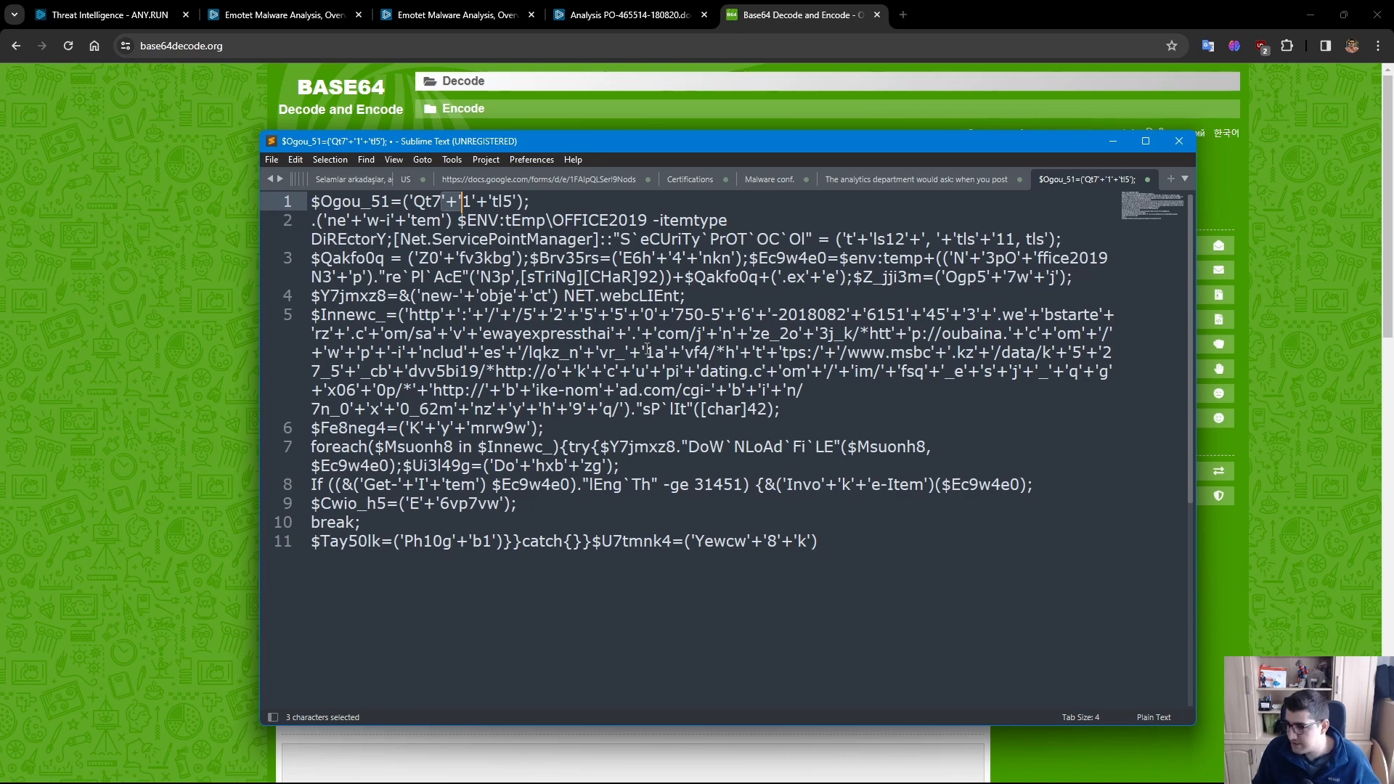
- Remove every '+' string-concatenation sequence from the decoded script by replacing all occurrences with nothing
{"action": "left_click_drag", "start_coordinate": [645, 351], "coordinate": [626, 352]}
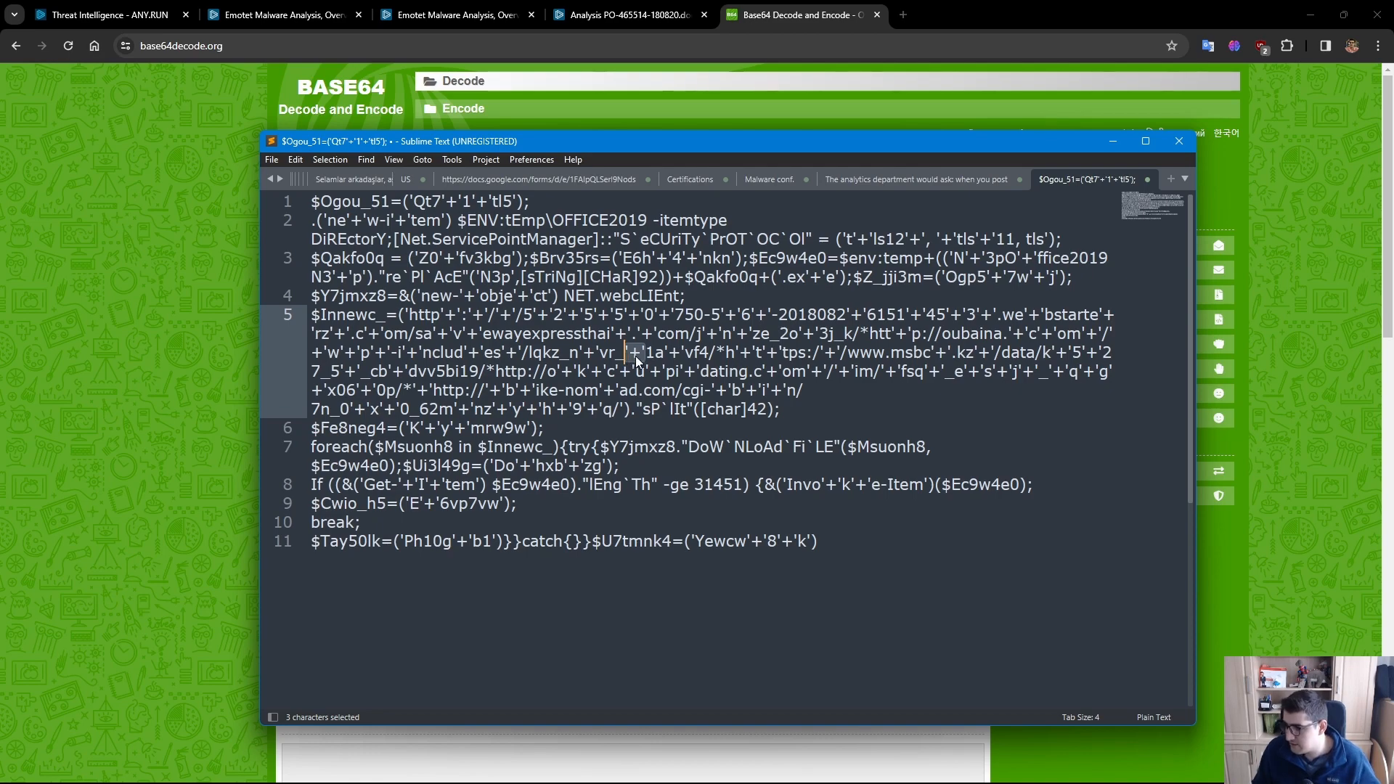
{"action": "key", "text": "ctrl+f"}
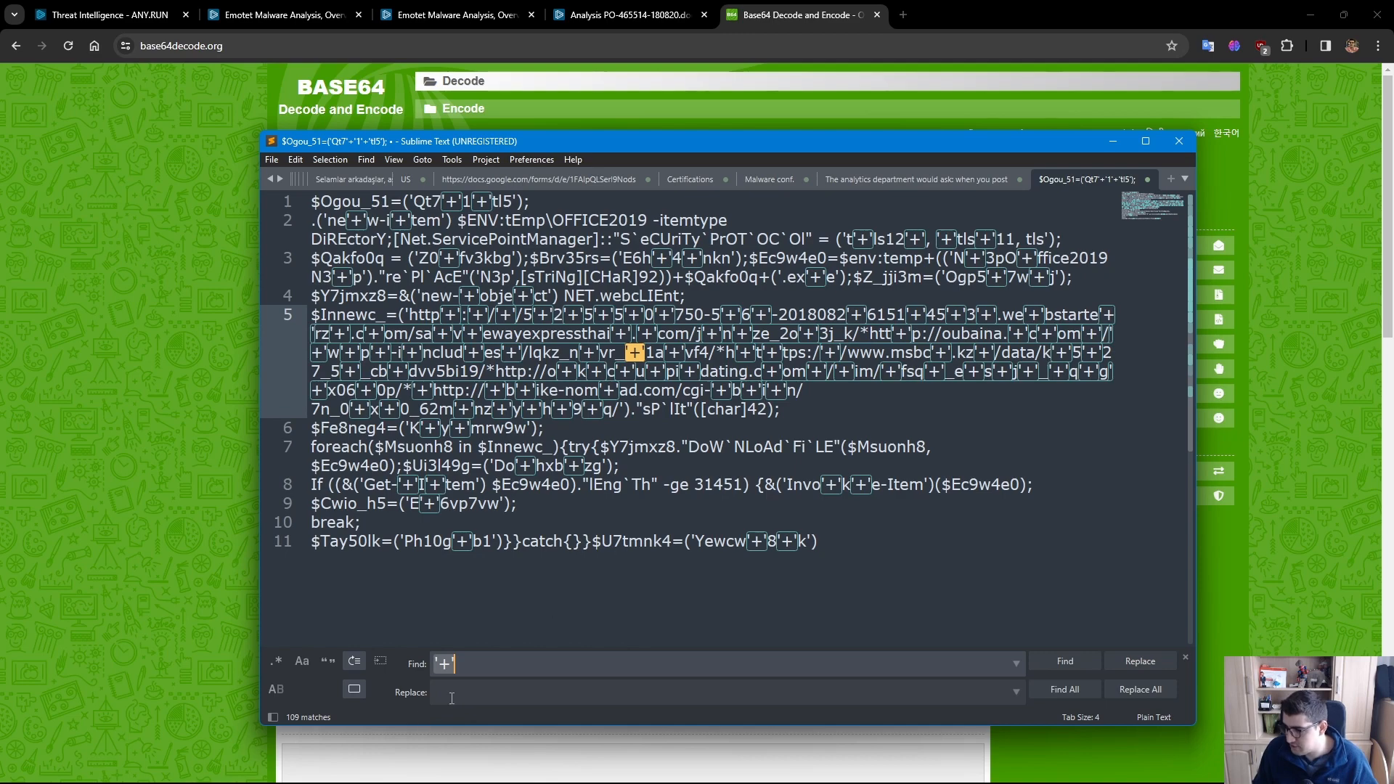
{"action": "left_click", "coordinate": [451, 694]}
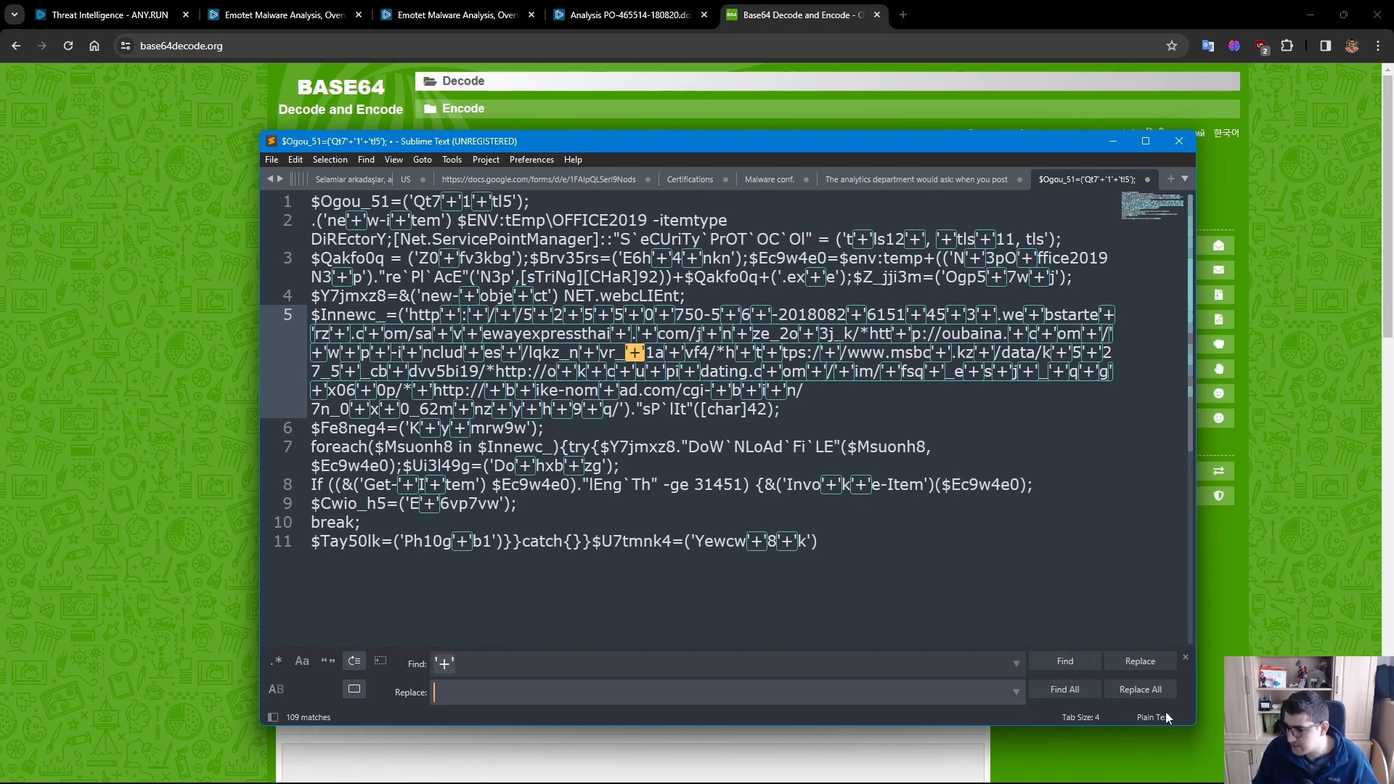
{"action": "left_click", "coordinate": [1149, 694]}
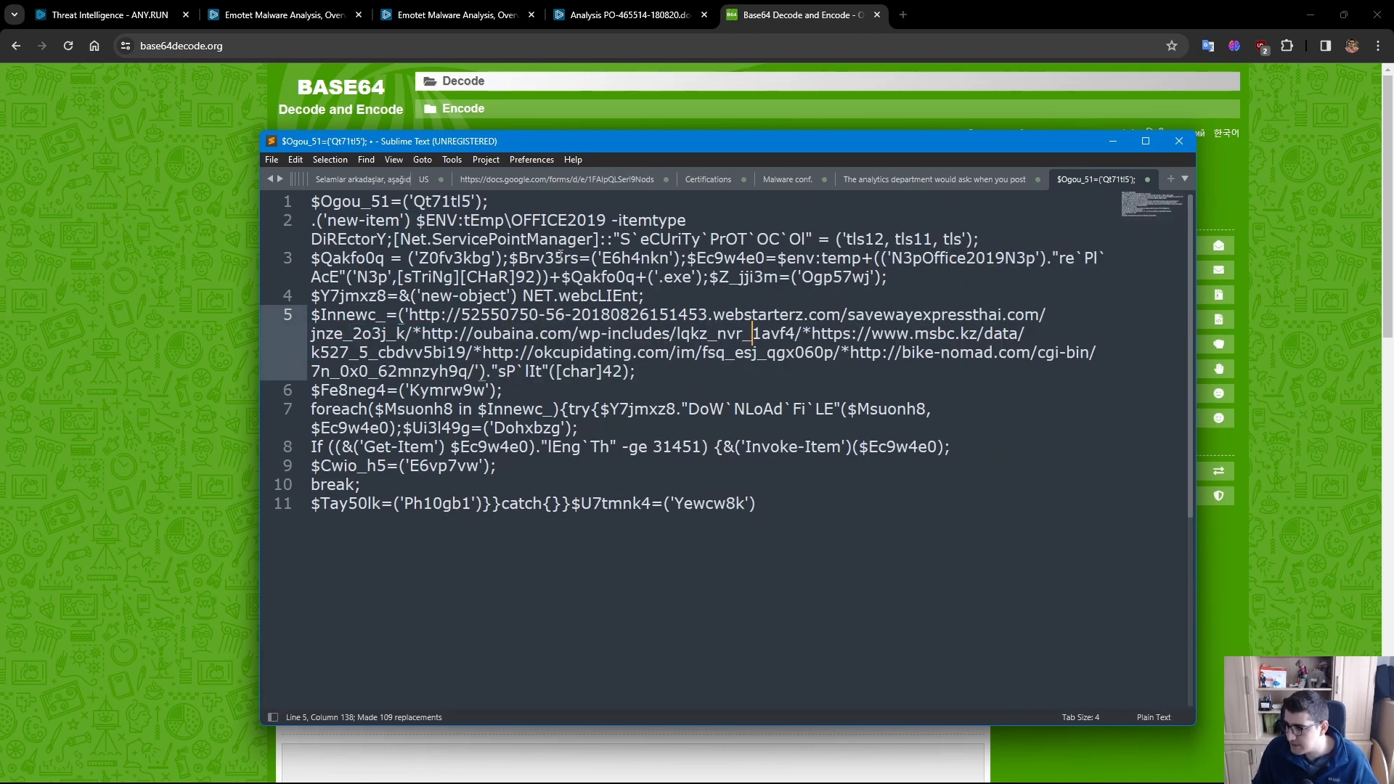
- Remove every backtick character from the decoded script by replacing all occurrences with nothing
{"action": "left_click_drag", "start_coordinate": [782, 240], "coordinate": [788, 240]}
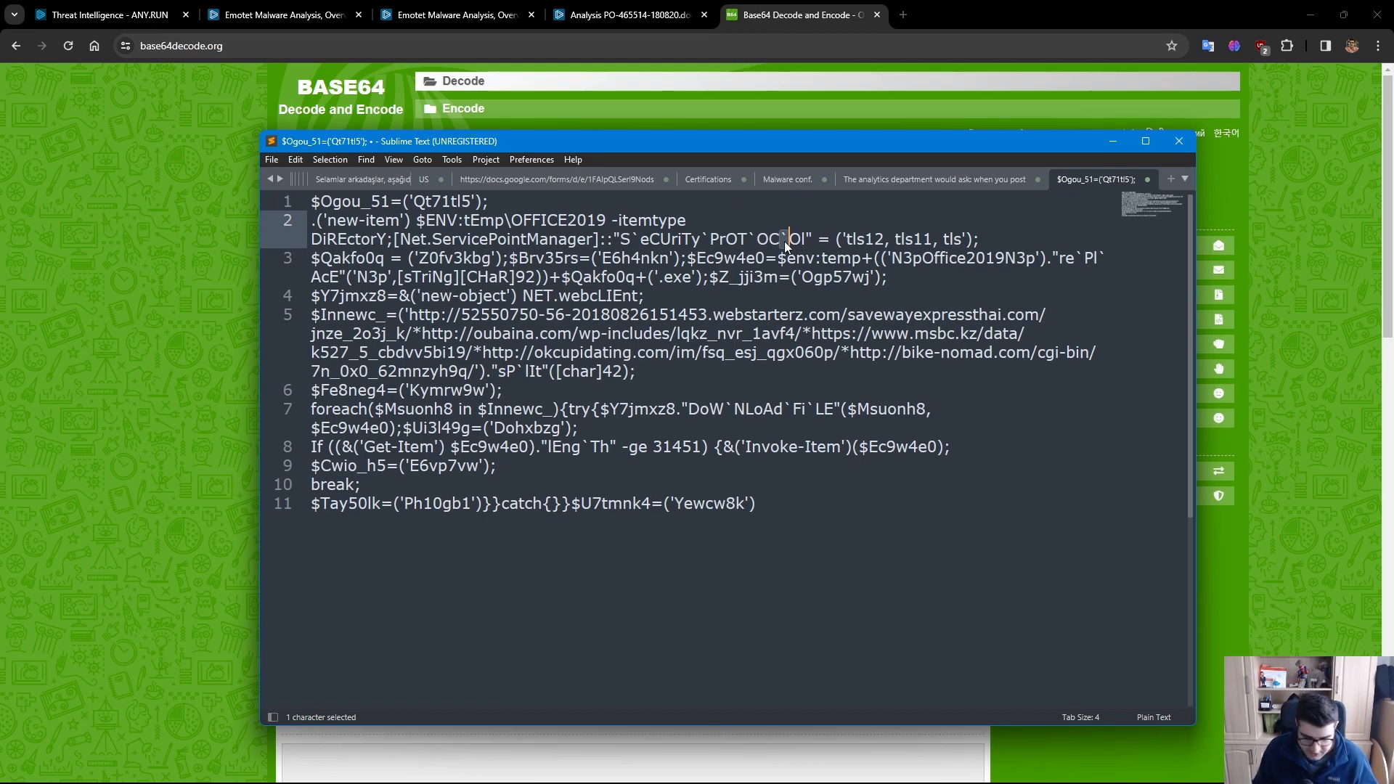
{"action": "key", "text": "ctrl+h"}
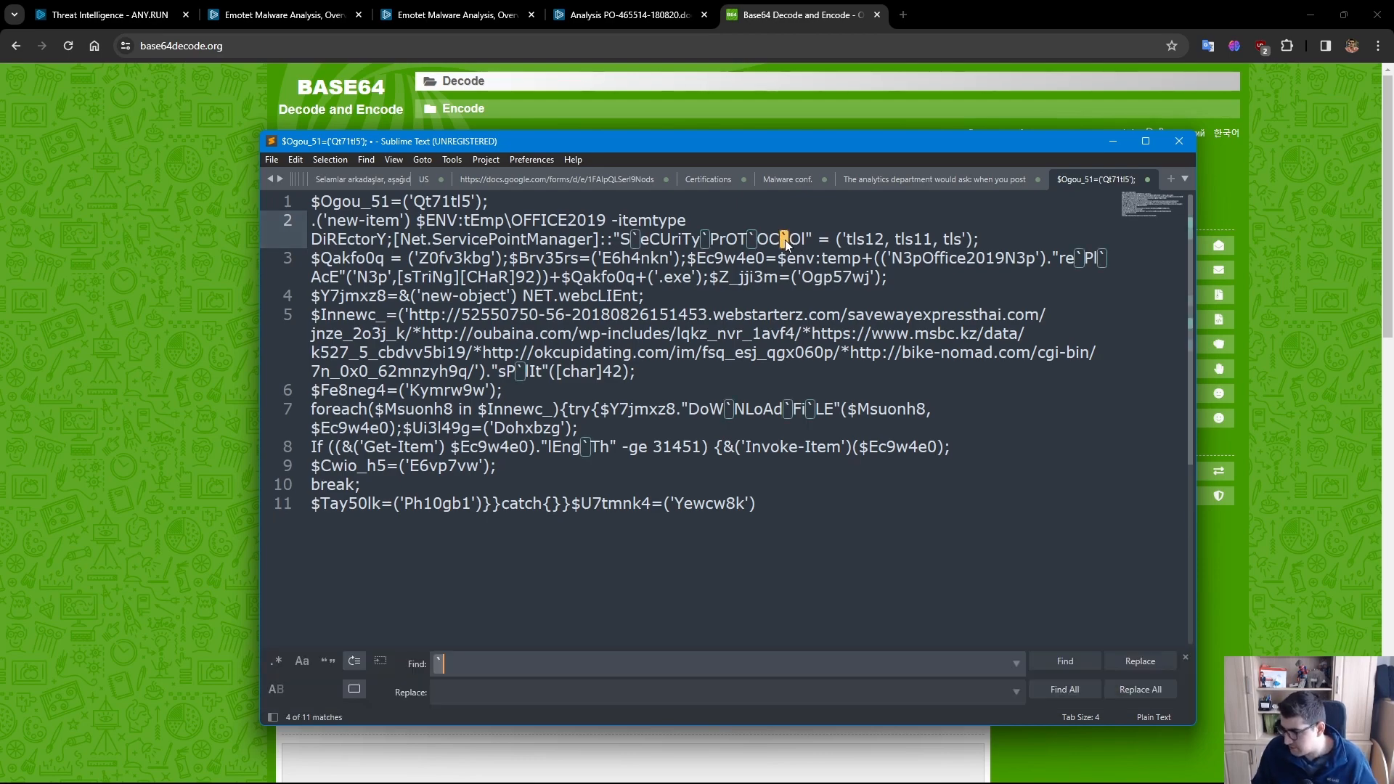
{"action": "left_click", "coordinate": [1127, 687]}
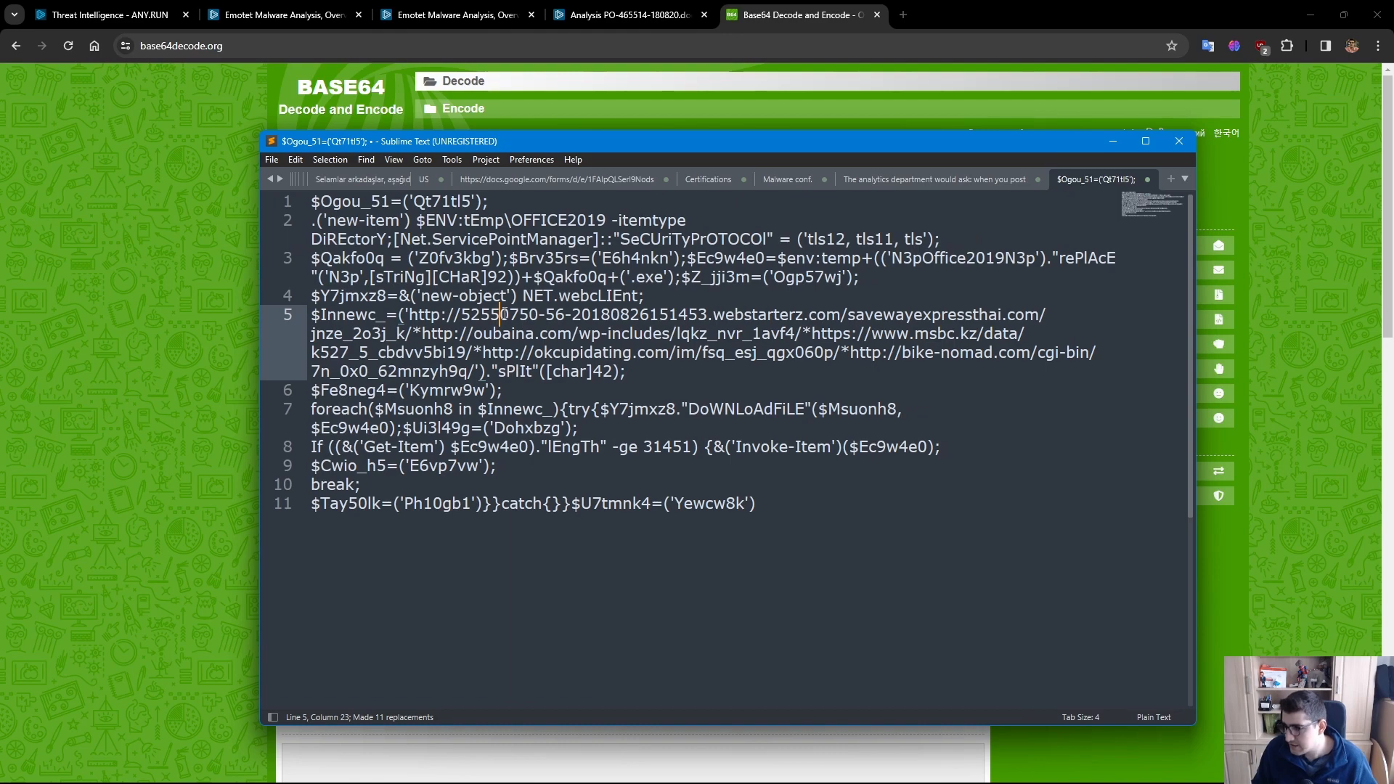
- Examine the individual download URLs and their domains in the deobfuscated $Innewc_ variable on line 5
{"action": "left_click_drag", "start_coordinate": [411, 318], "coordinate": [914, 318]}
{"action": "left_click", "coordinate": [913, 318]}
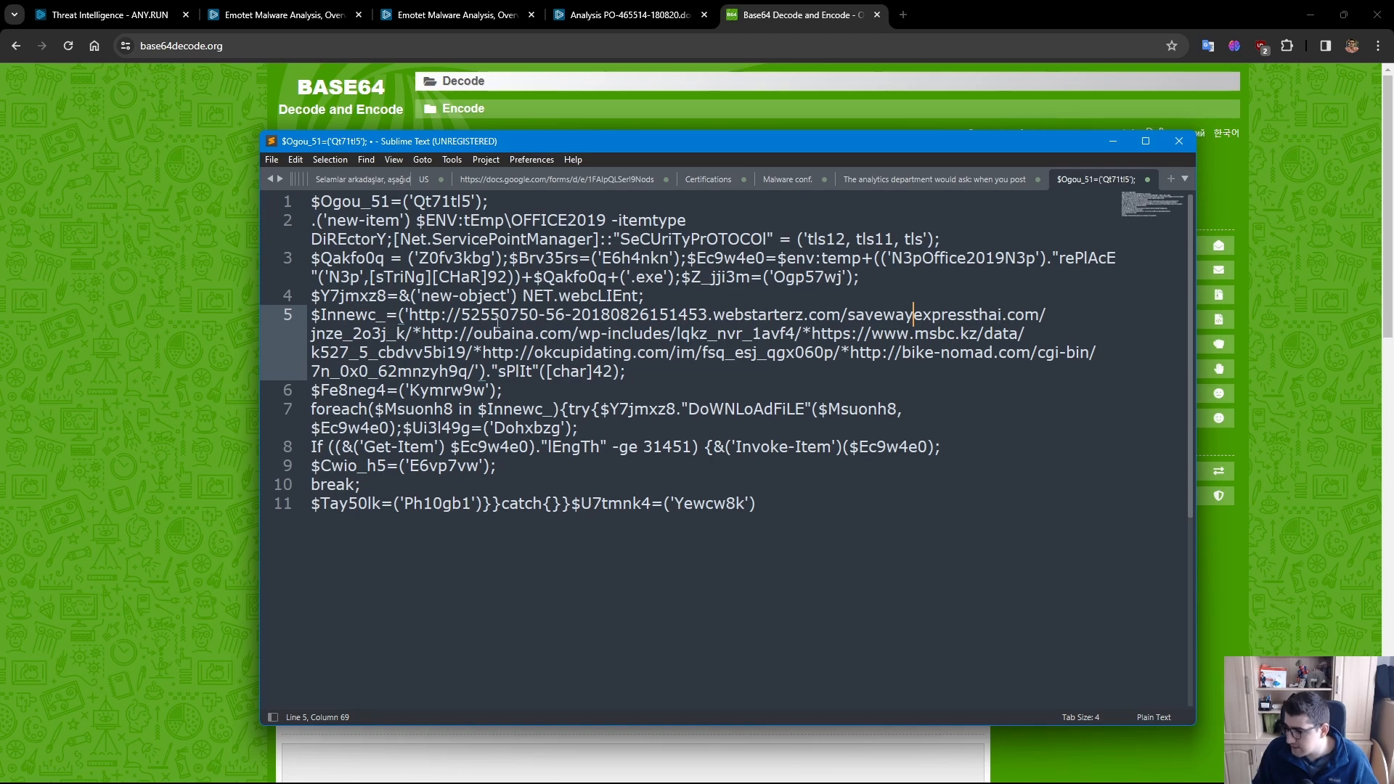
{"action": "left_click_drag", "start_coordinate": [474, 333], "coordinate": [494, 334]}
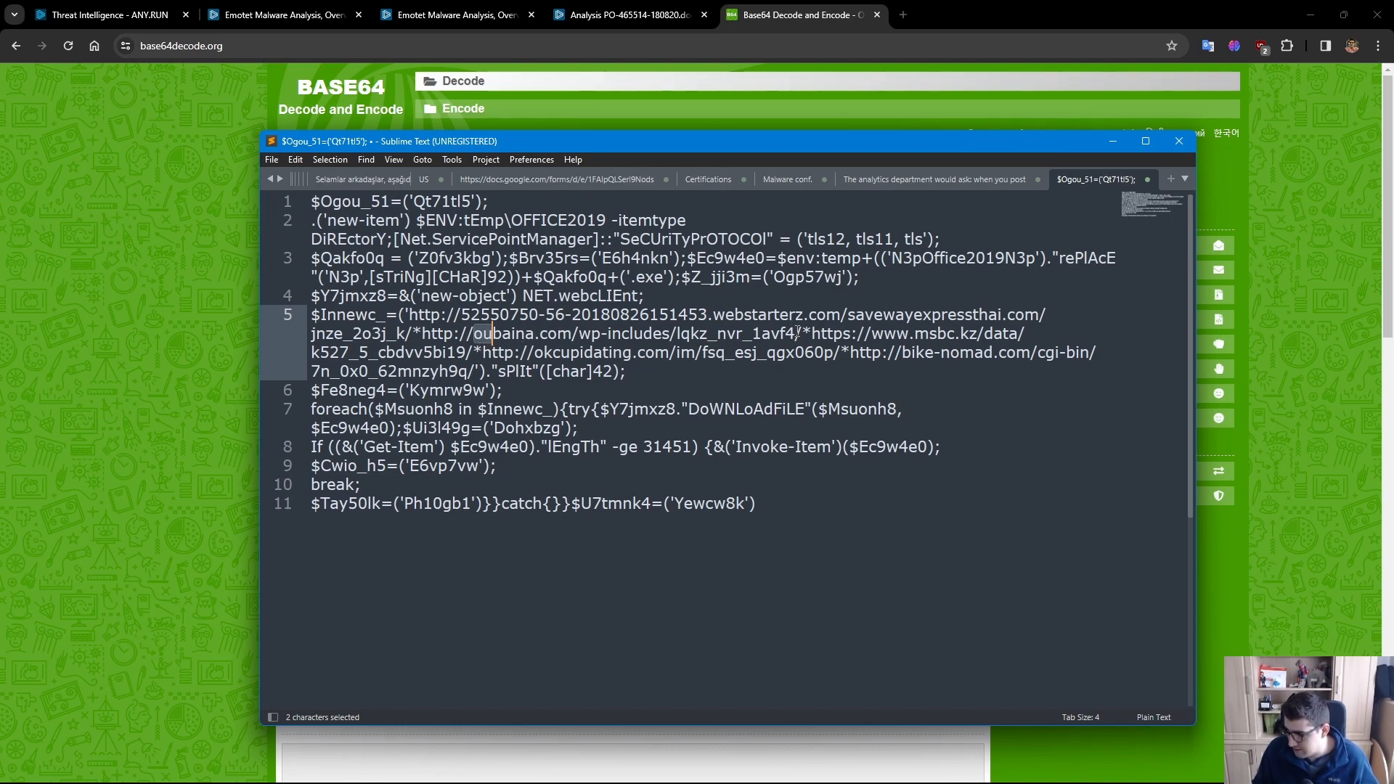
{"action": "left_click_drag", "start_coordinate": [797, 333], "coordinate": [422, 334]}
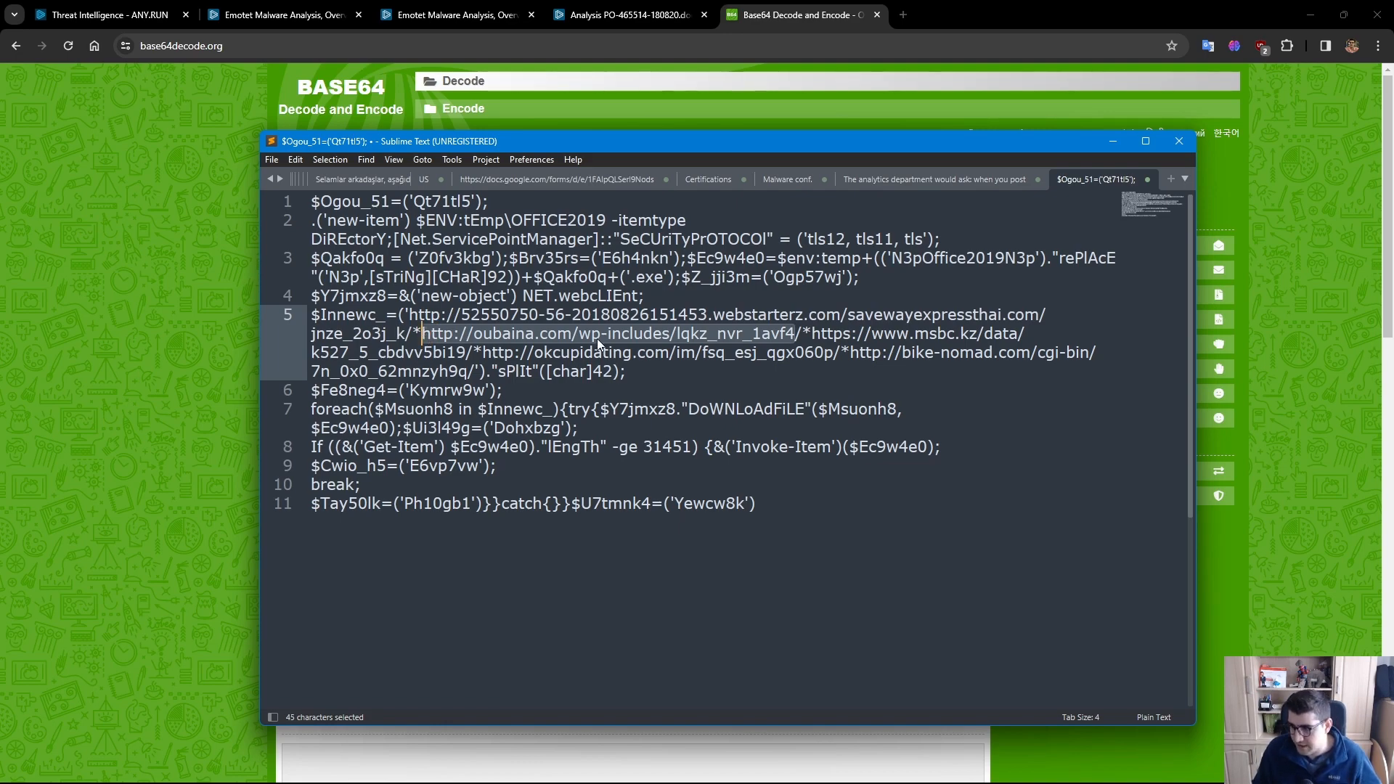
{"action": "left_click_drag", "start_coordinate": [812, 333], "coordinate": [379, 352]}
{"action": "double_click", "coordinate": [538, 352]}
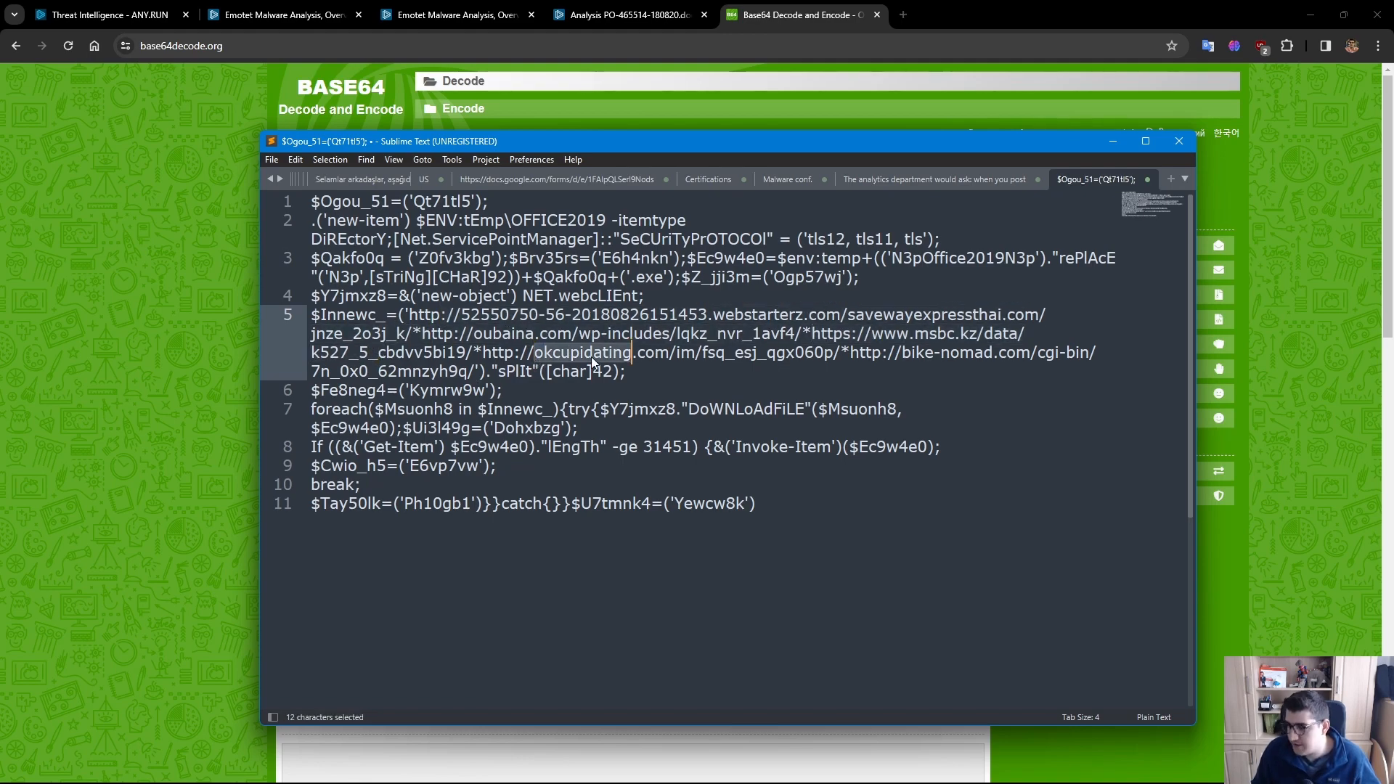
- Switch back to the ANY.RUN analysis in the browser, leave the PowerShell process details, and filter the DNS requests by "okc"
{"action": "left_click", "coordinate": [121, 172]}
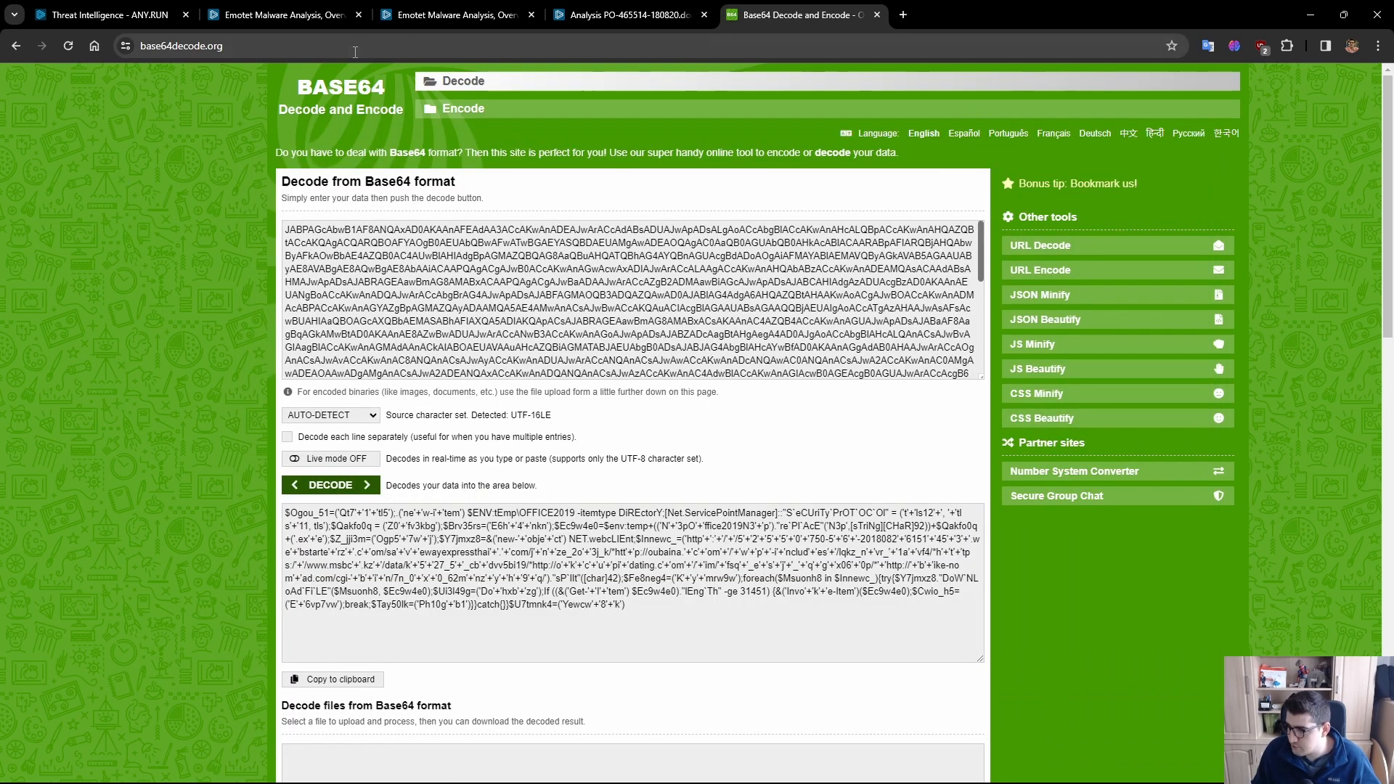
{"action": "left_click", "coordinate": [630, 20]}
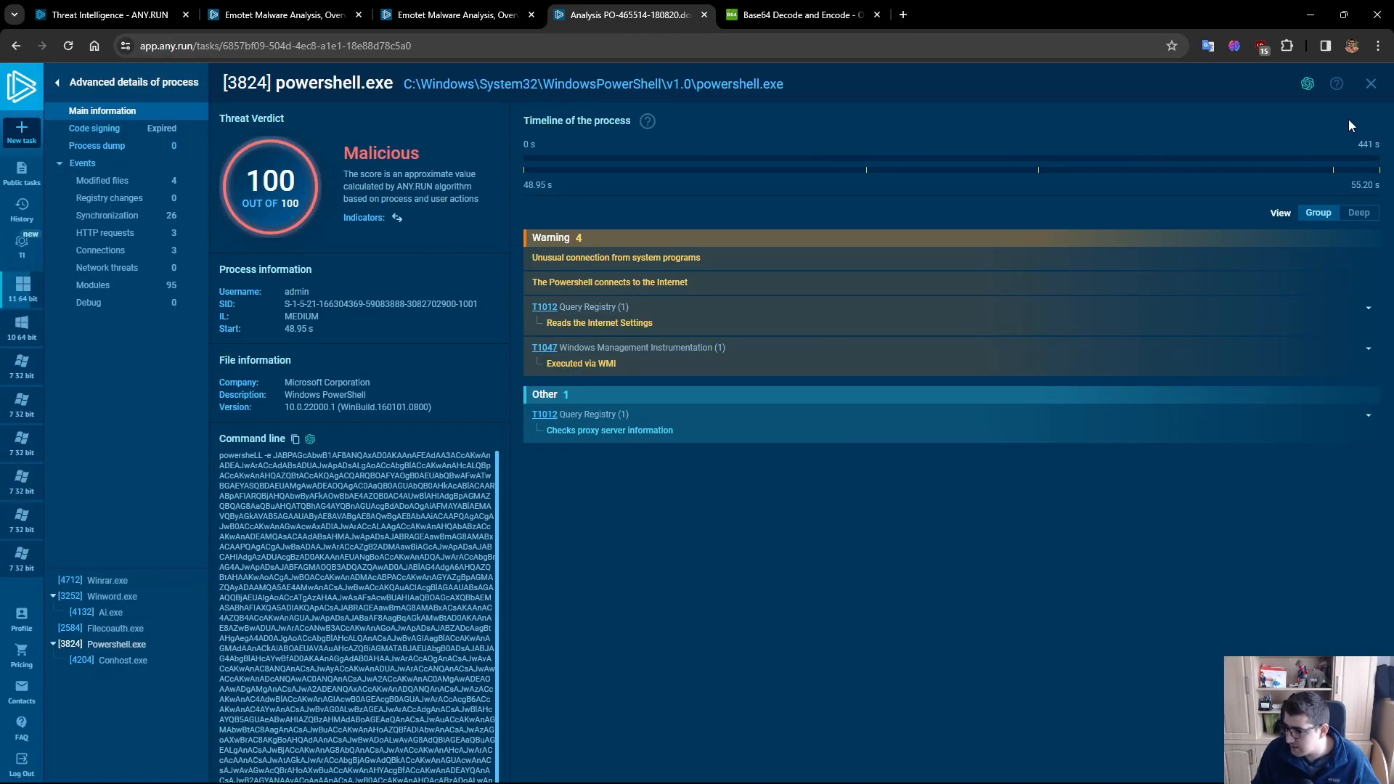
{"action": "left_click", "coordinate": [1371, 83]}
{"action": "left_click", "coordinate": [871, 601]}
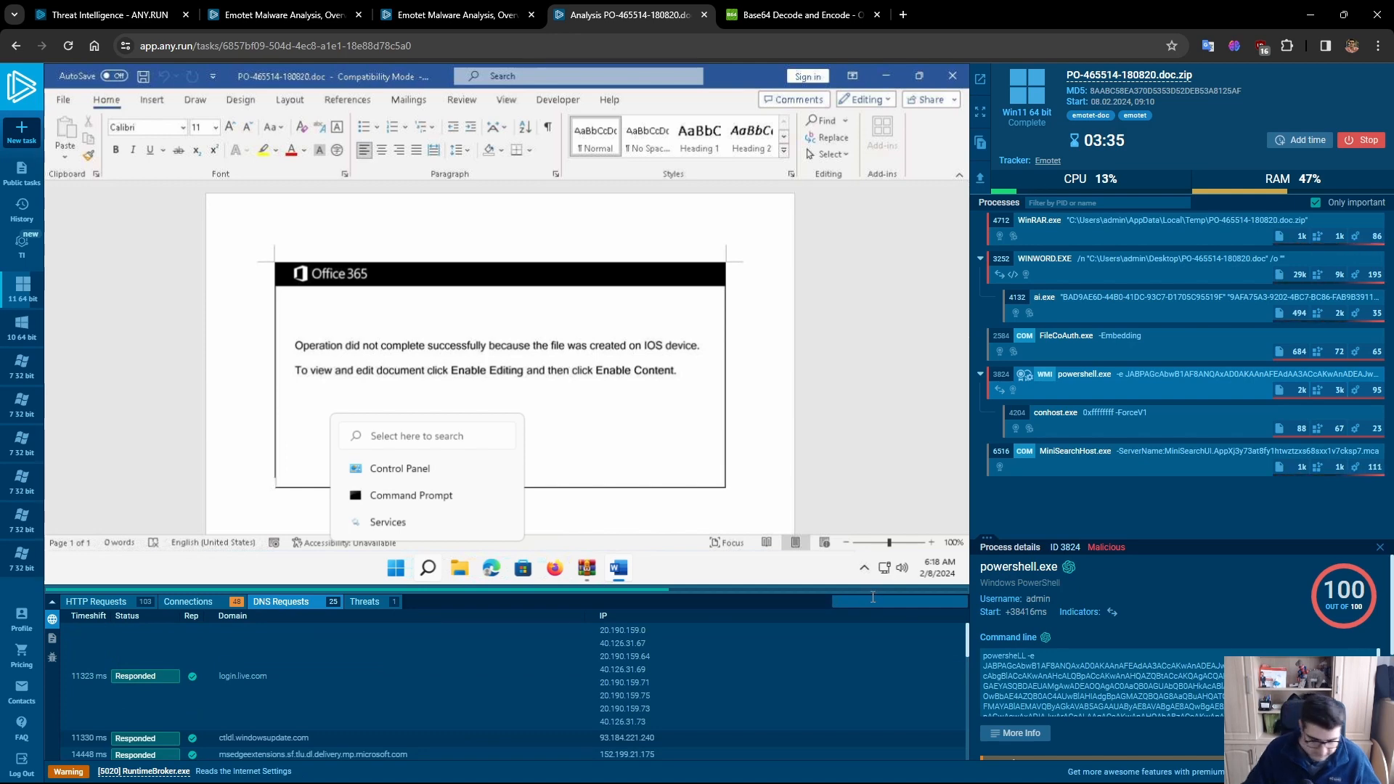
{"action": "type", "text": "okc"}
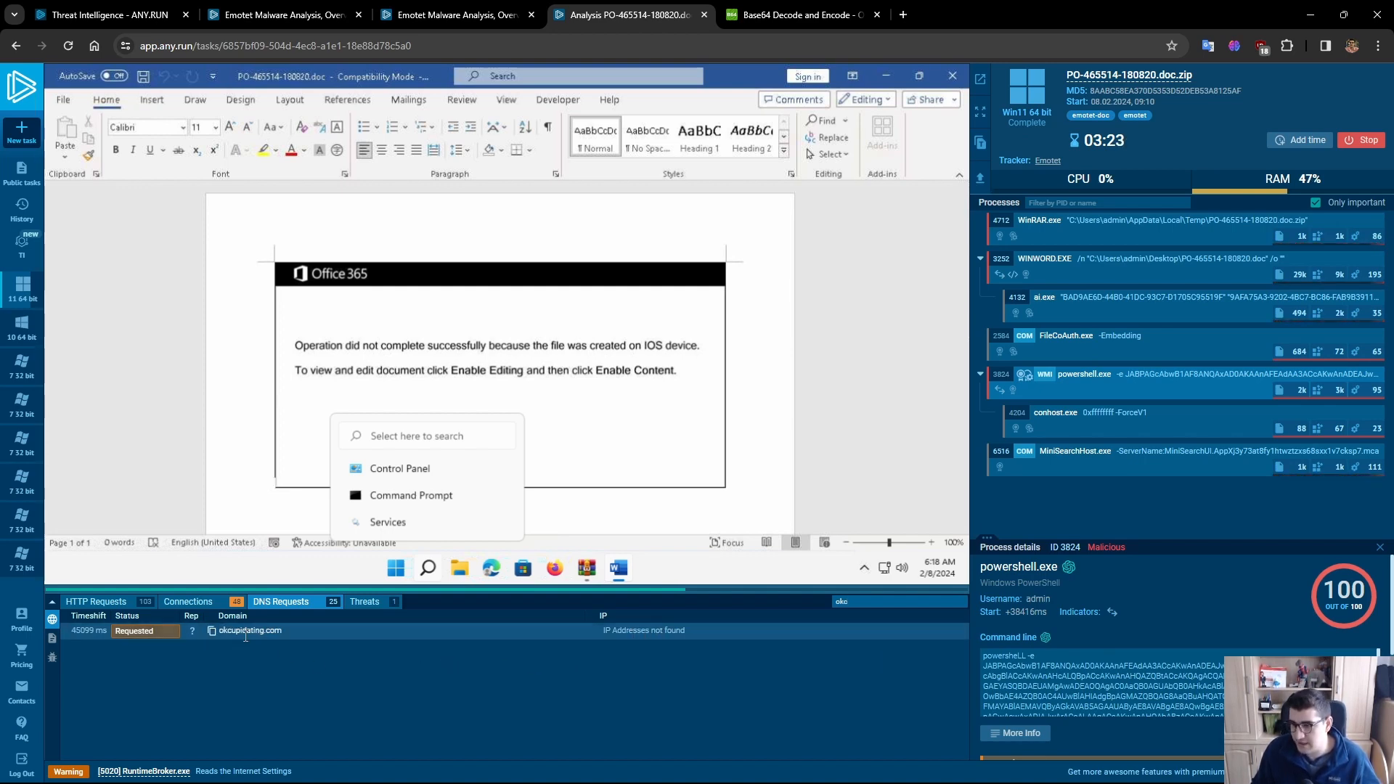
- Inspect the sent request and received response in the network stream of powershell.exe's connection to bike-nomad.com
{"action": "left_click", "coordinate": [188, 602]}
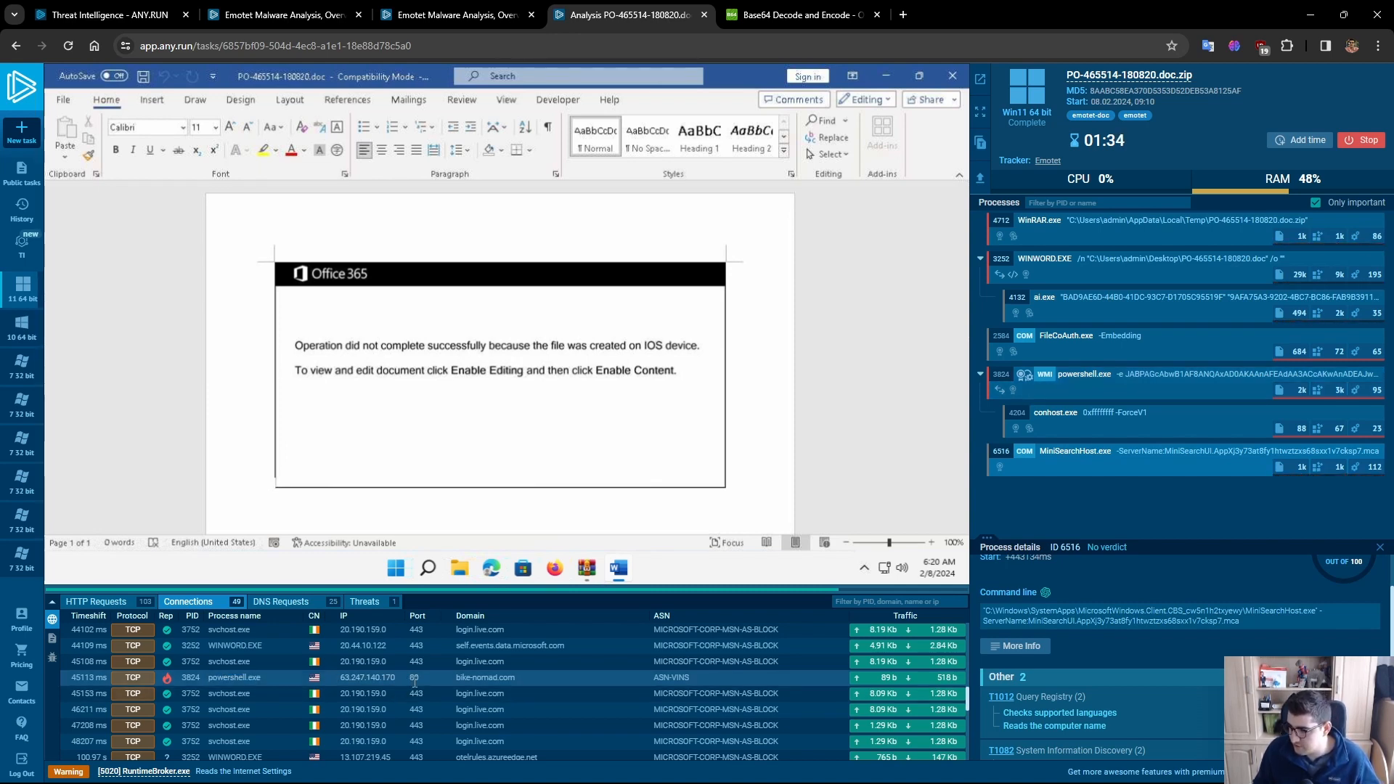
{"action": "left_click", "coordinate": [876, 678]}
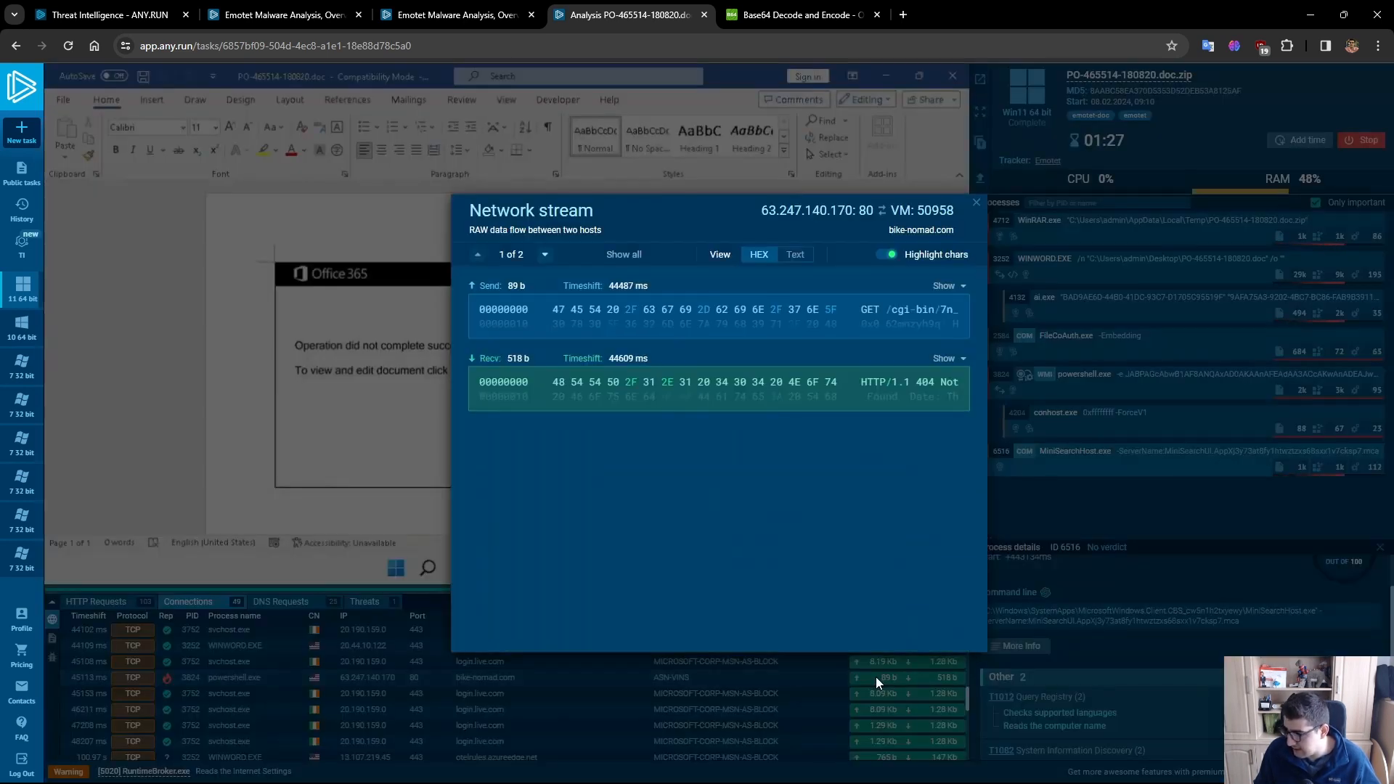
{"action": "left_click", "coordinate": [752, 323]}
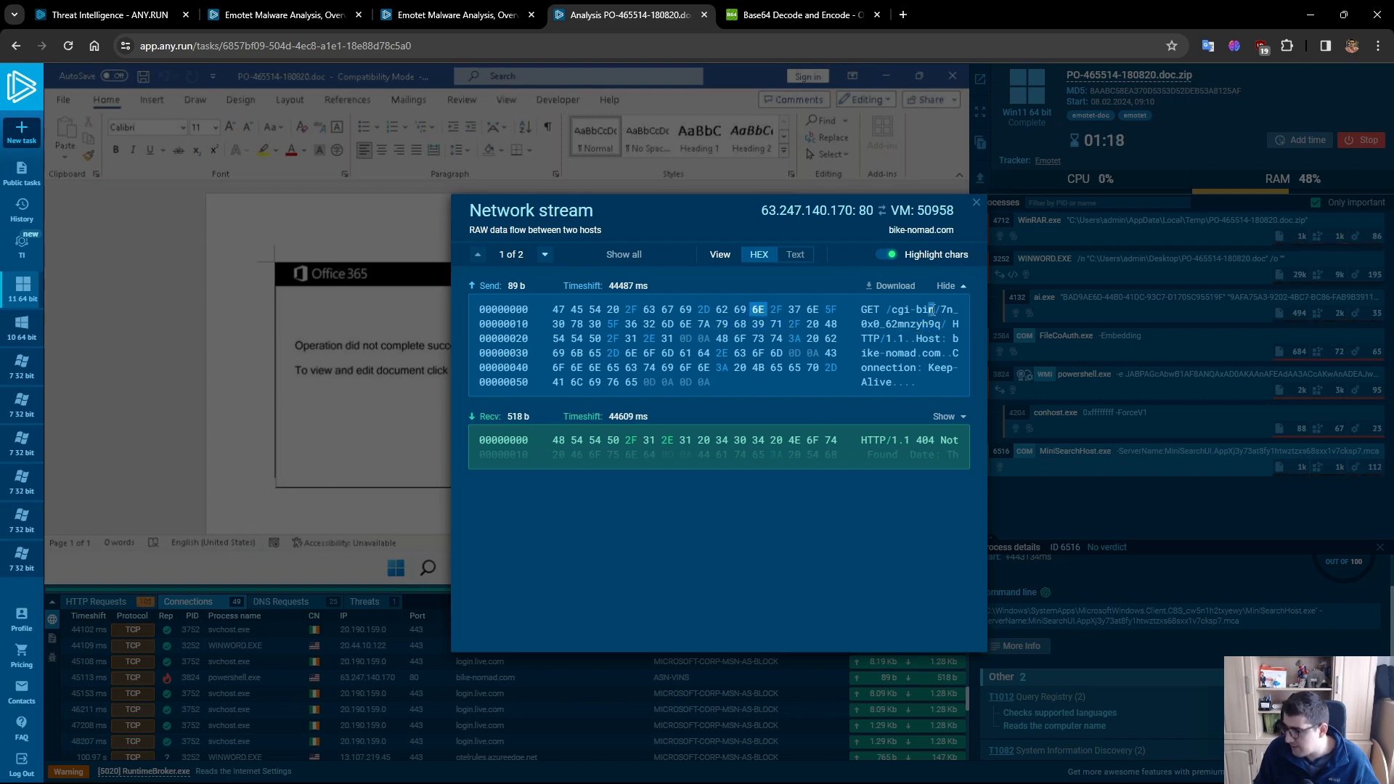
{"action": "left_click", "coordinate": [868, 444]}
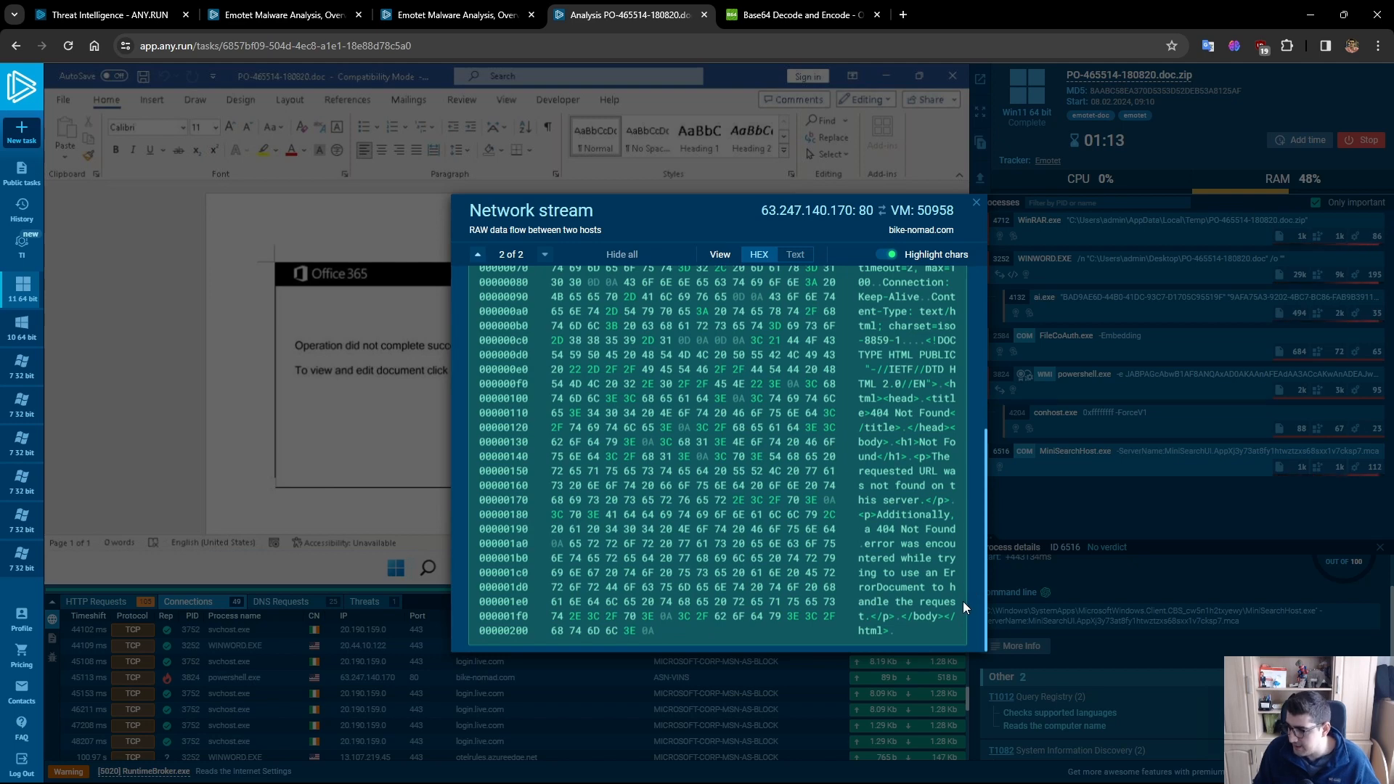
{"action": "scroll", "coordinate": [963, 601], "scroll_direction": "up", "scroll_amount": 4}
{"action": "scroll", "coordinate": [974, 401], "scroll_direction": "down", "scroll_amount": 5}
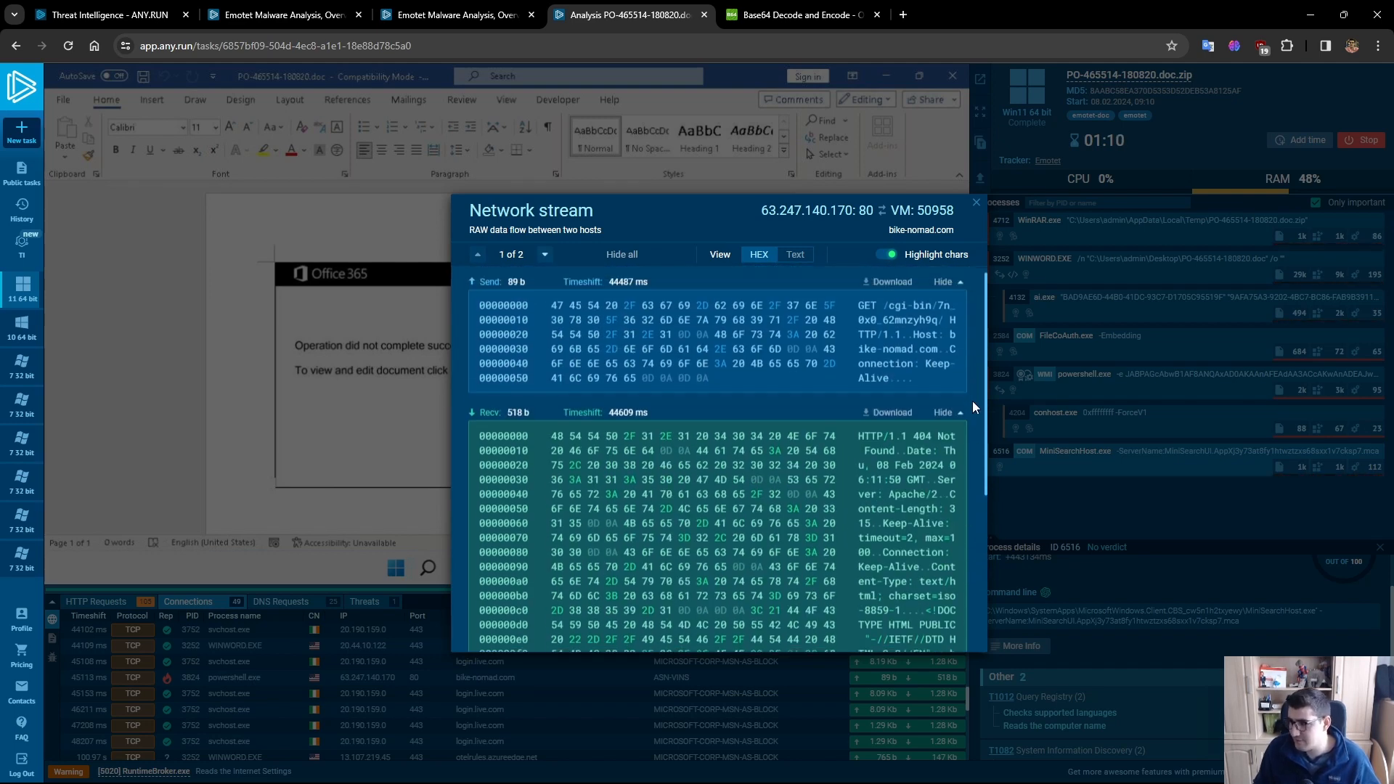
{"action": "scroll", "coordinate": [986, 456], "scroll_direction": "up", "scroll_amount": 5}
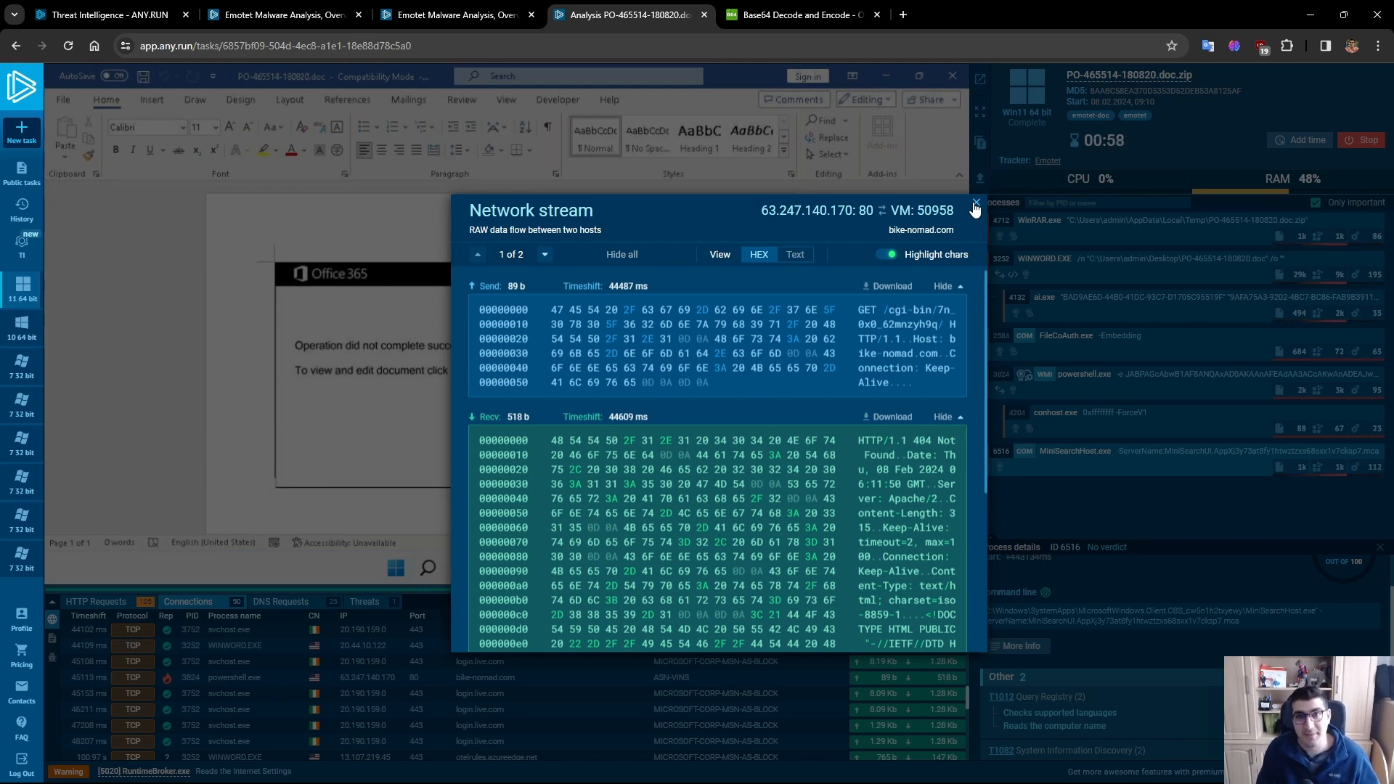
{"action": "left_click", "coordinate": [975, 206]}
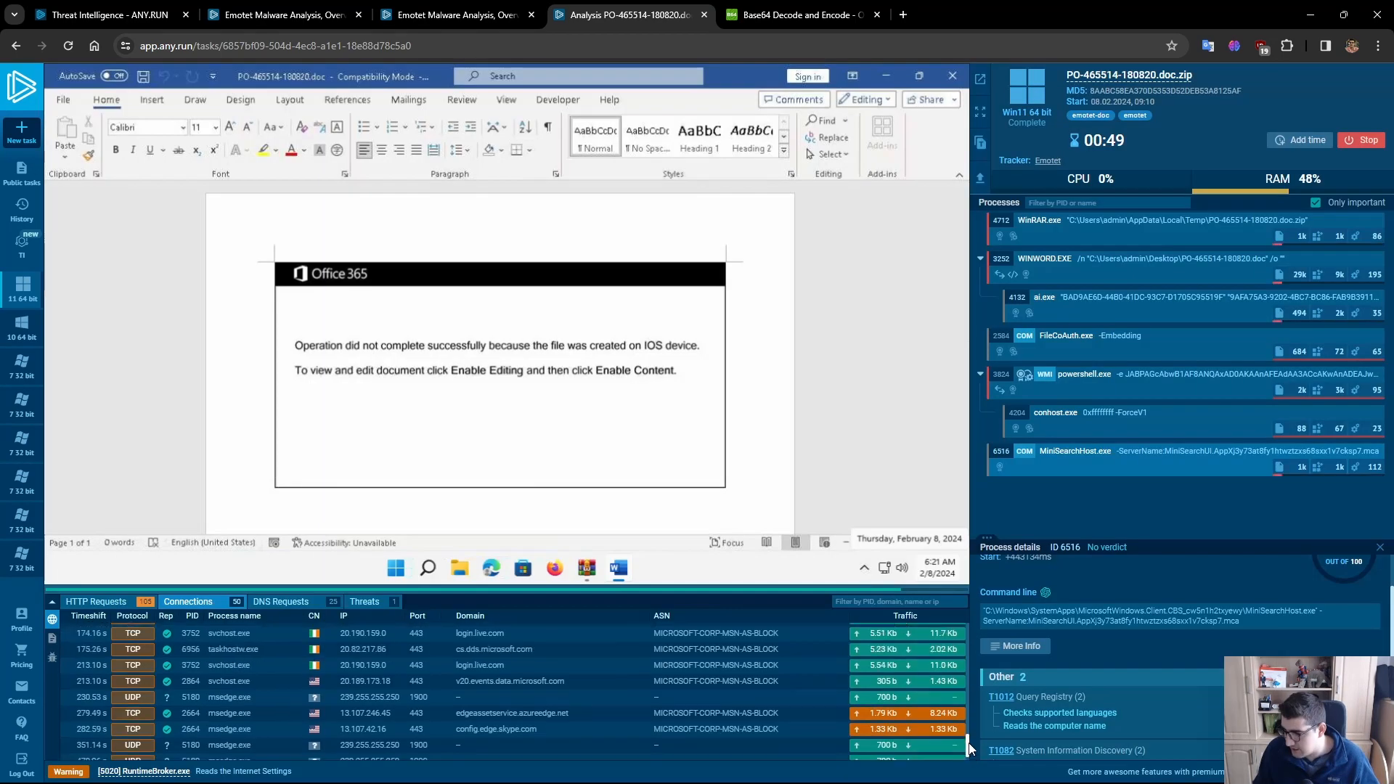
- Look through the rest of the connections list and stop the running sandbox analysis
{"action": "scroll", "coordinate": [970, 735], "scroll_direction": "down", "scroll_amount": 5}
{"action": "left_click_drag", "start_coordinate": [972, 726], "coordinate": [985, 614]}
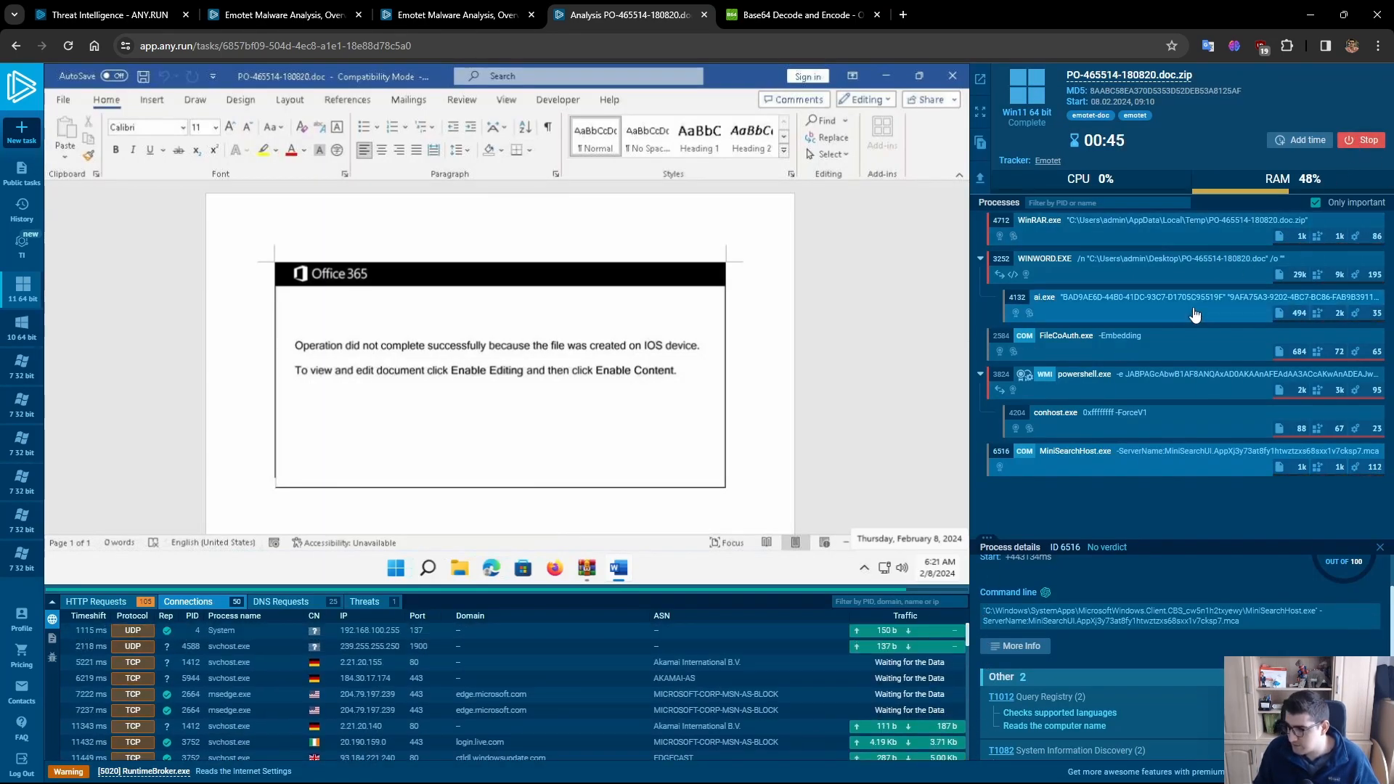
{"action": "left_click", "coordinate": [1361, 141]}
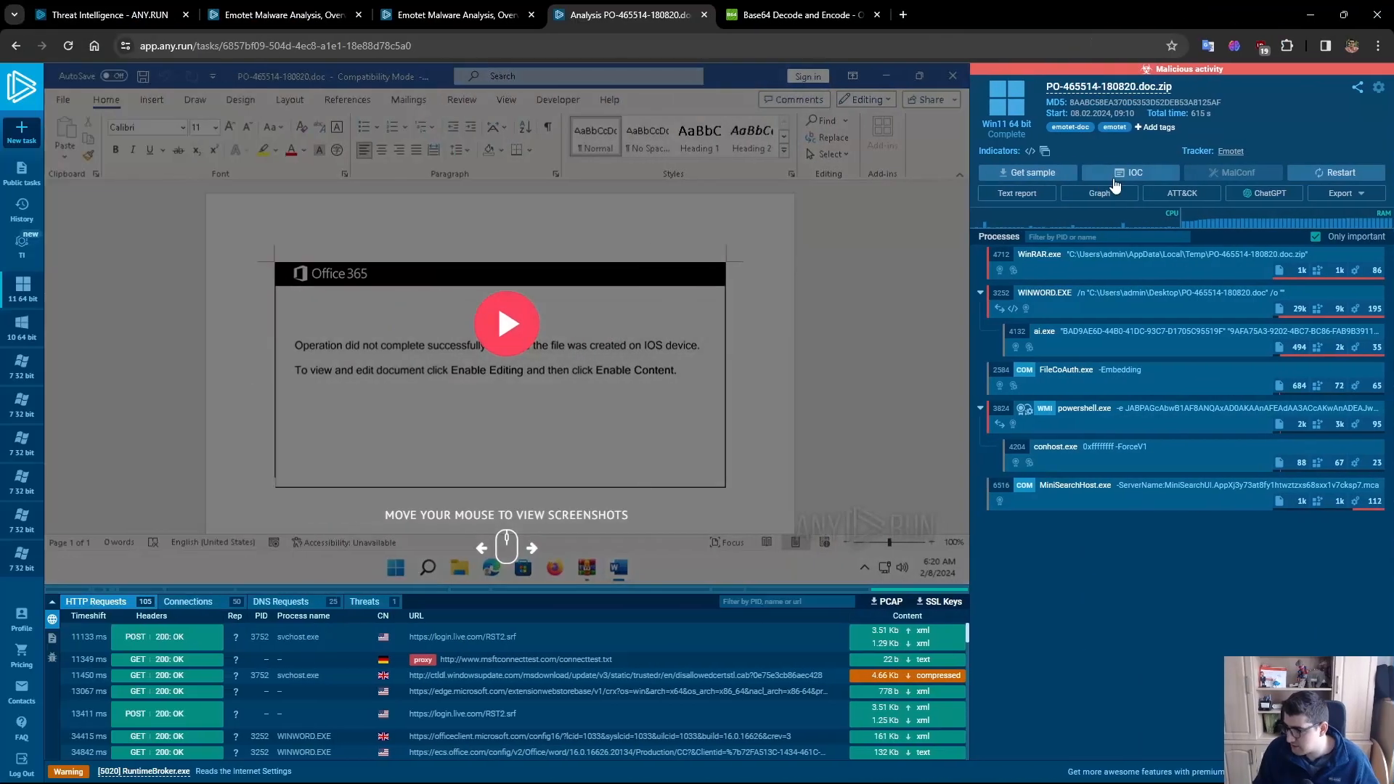
- Review the analysis's IOC summary, covering the main object's hashes, DNS requests, connections, and URLs
{"action": "left_click", "coordinate": [1119, 175]}
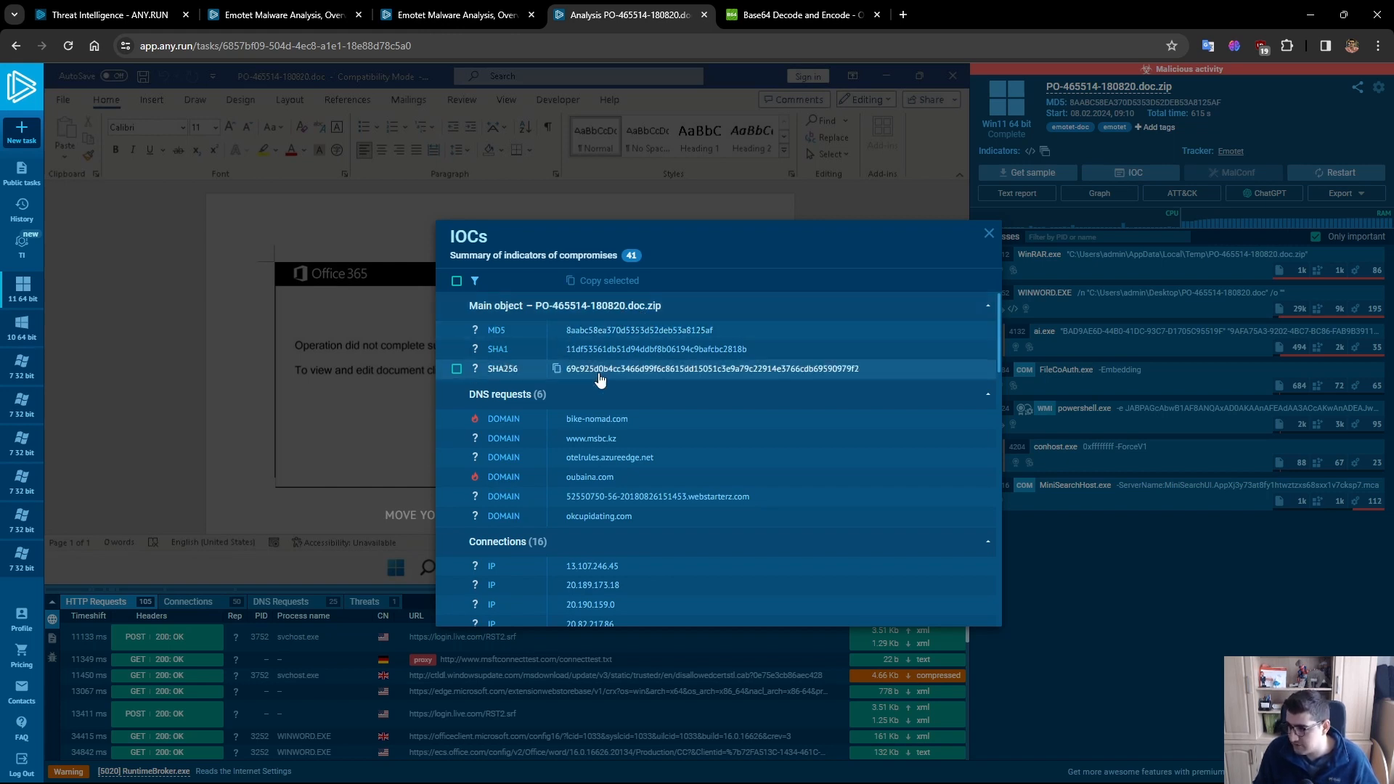
{"action": "scroll", "coordinate": [617, 370], "scroll_direction": "down", "scroll_amount": 1}
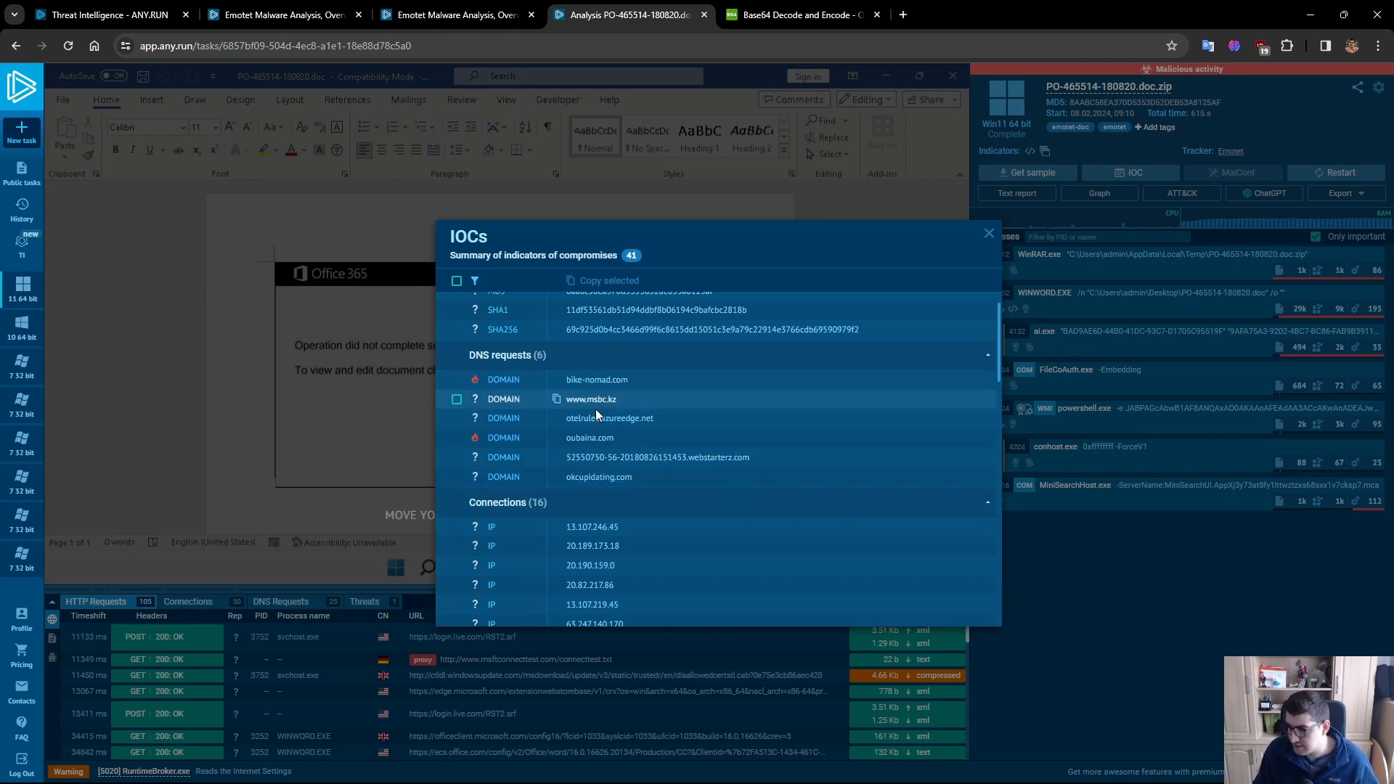
{"action": "left_click_drag", "start_coordinate": [1000, 345], "coordinate": [1002, 494]}
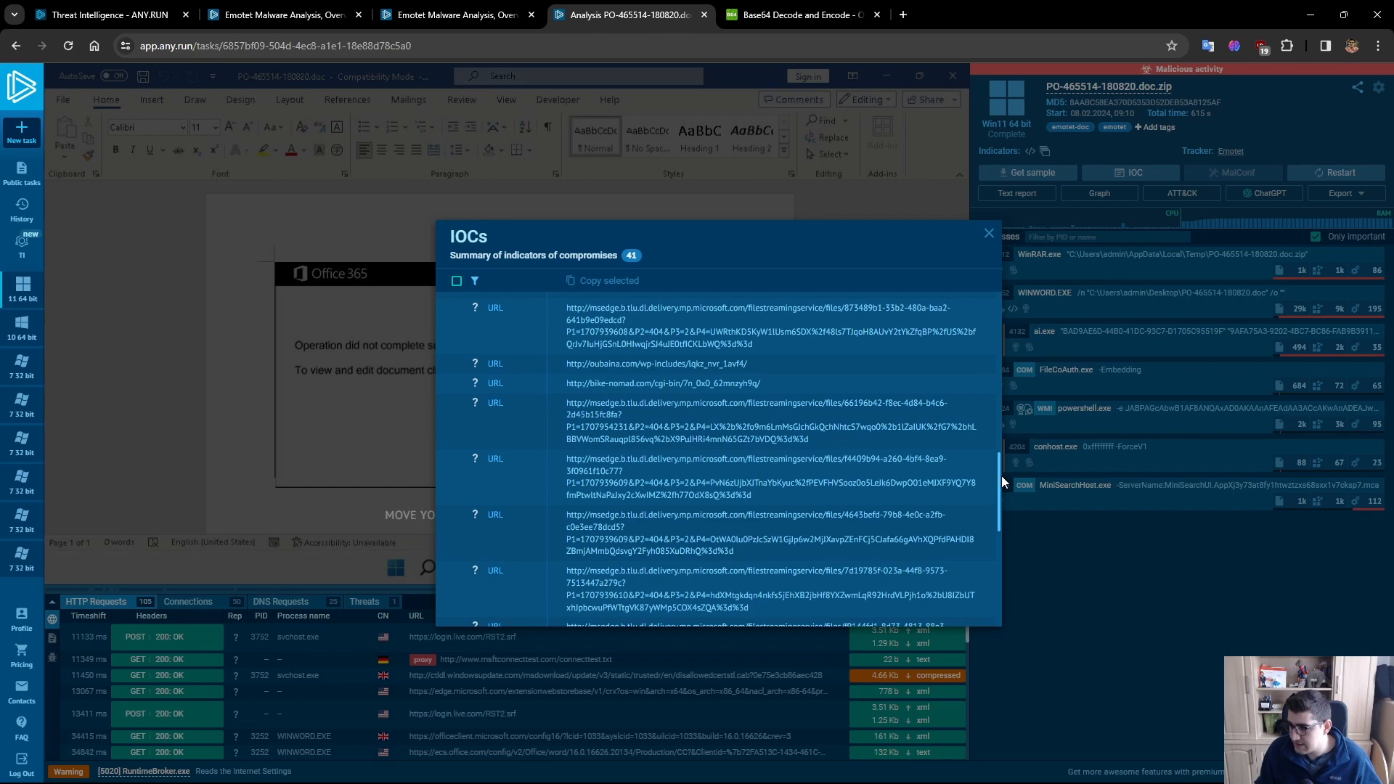
{"action": "left_click_drag", "start_coordinate": [1001, 477], "coordinate": [984, 324]}
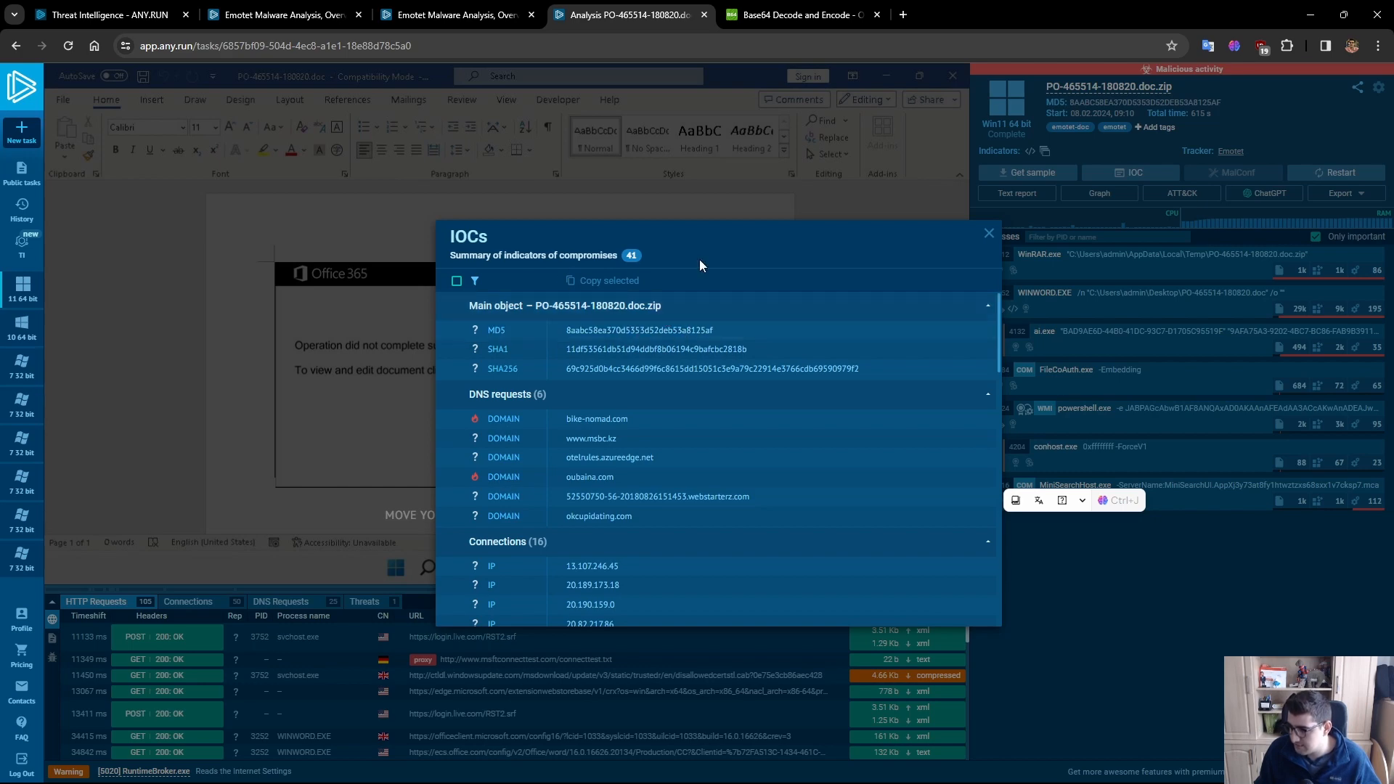
{"action": "left_click", "coordinate": [988, 234]}
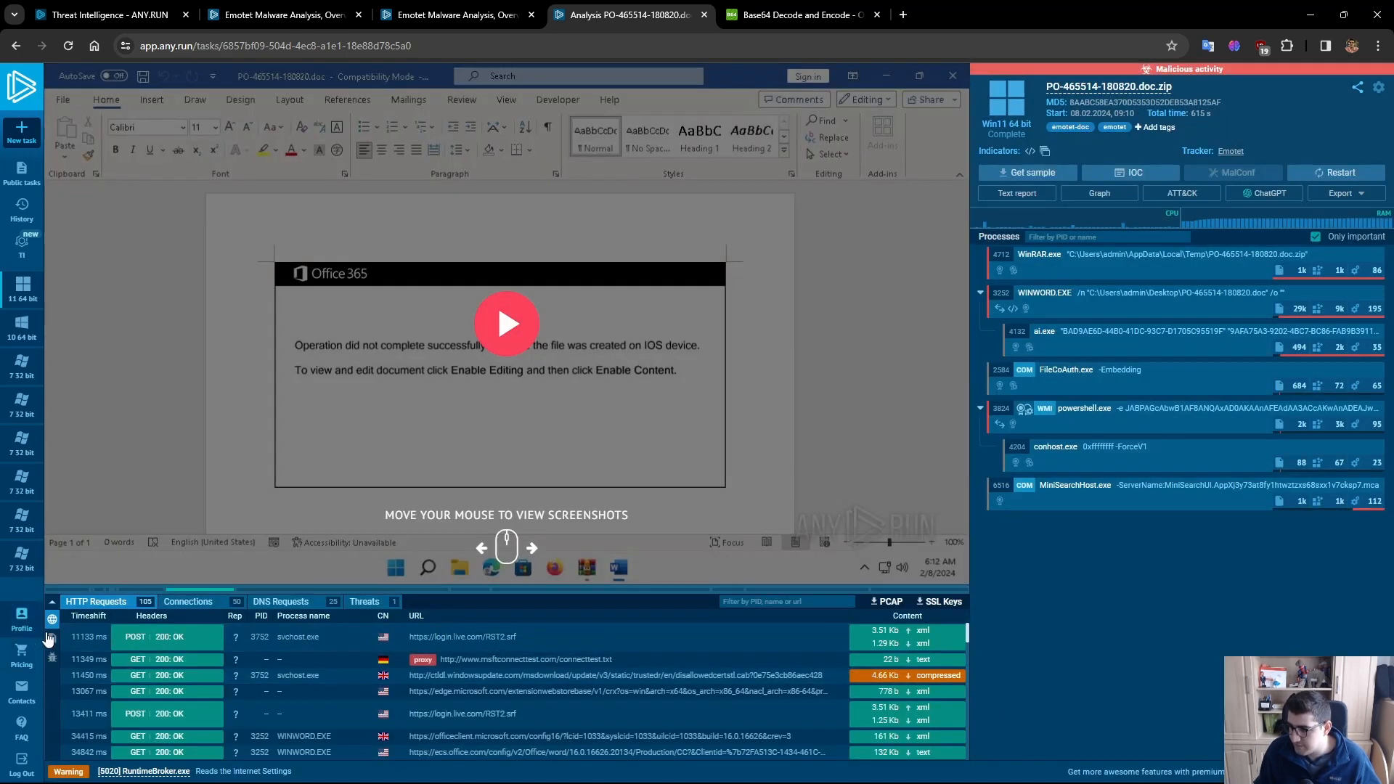
- Open the static details of PO-465514-180820.doc from the modified files list and copy its SHA256 hash
{"action": "left_click", "coordinate": [52, 637]}
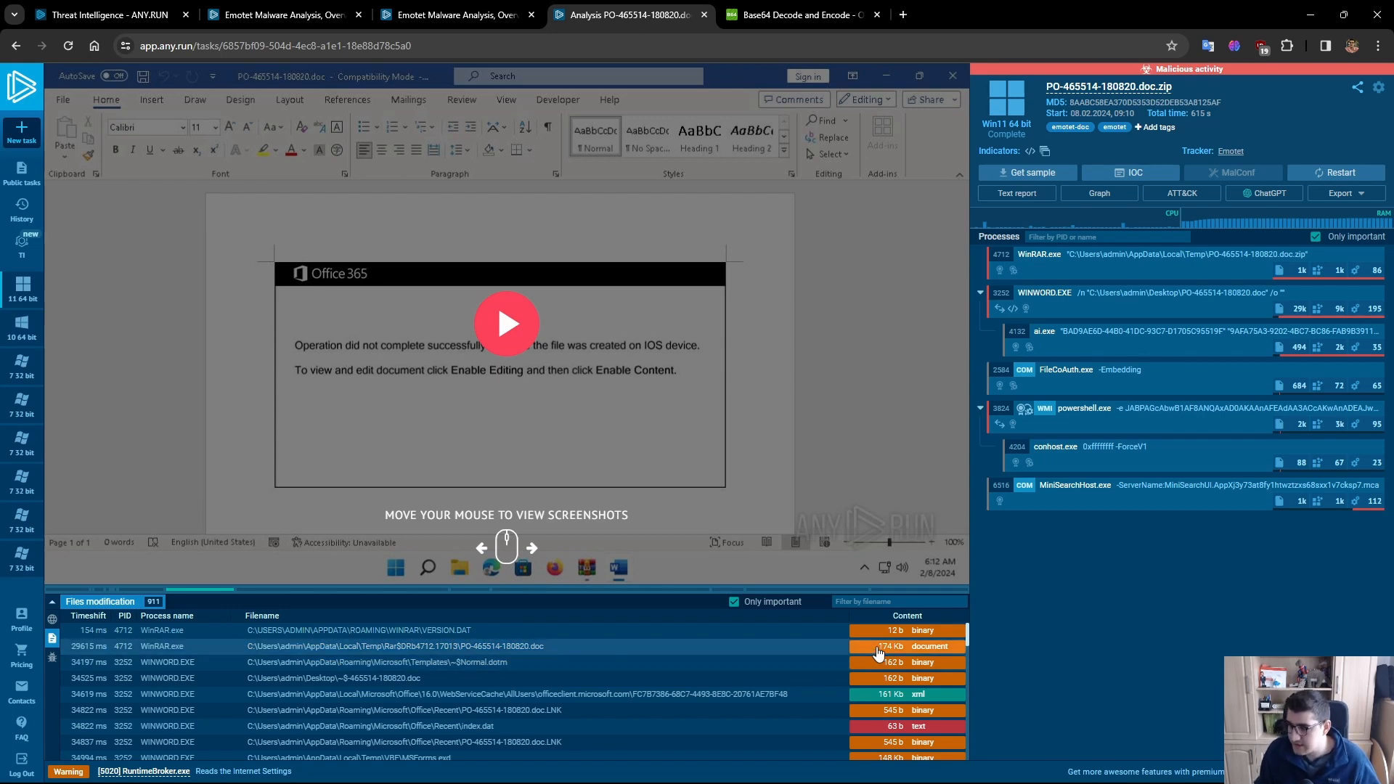
{"action": "left_click", "coordinate": [878, 646]}
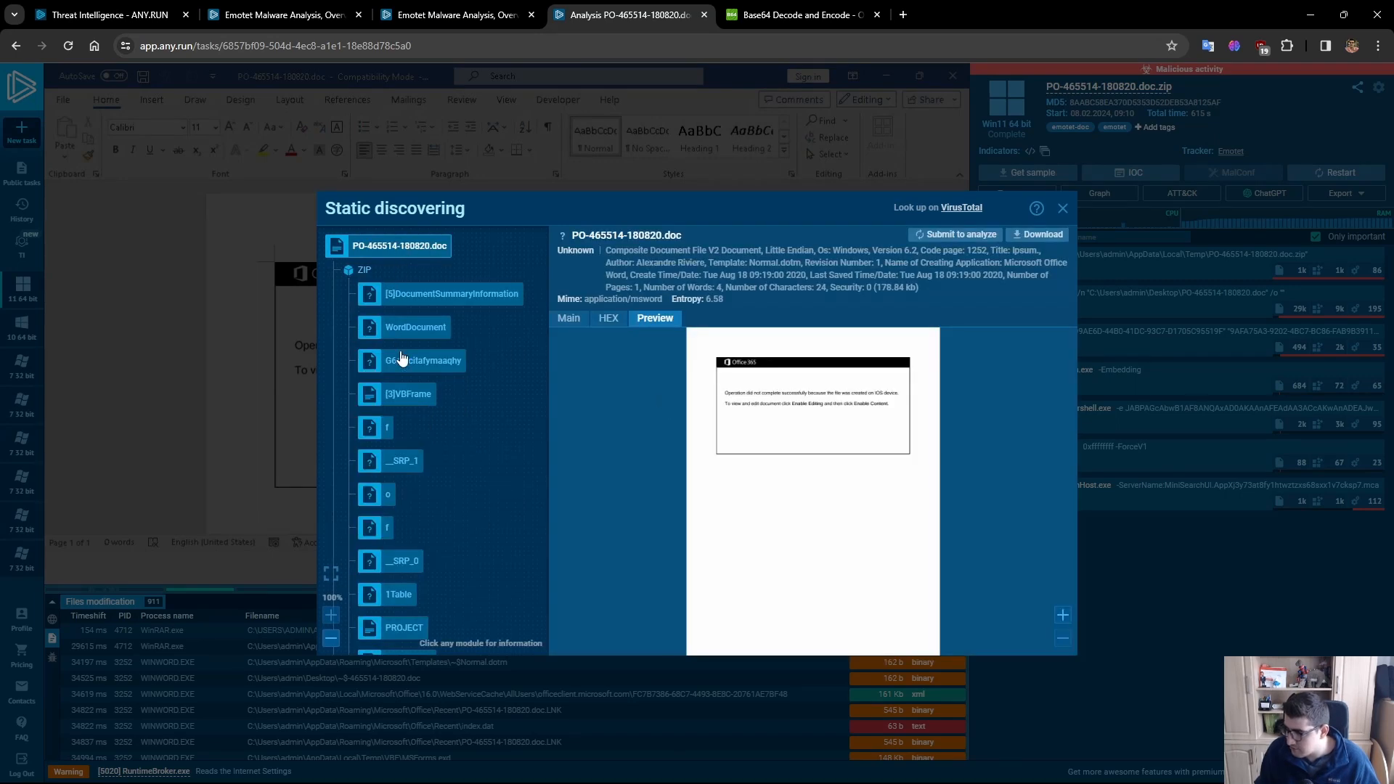
{"action": "left_click", "coordinate": [574, 322]}
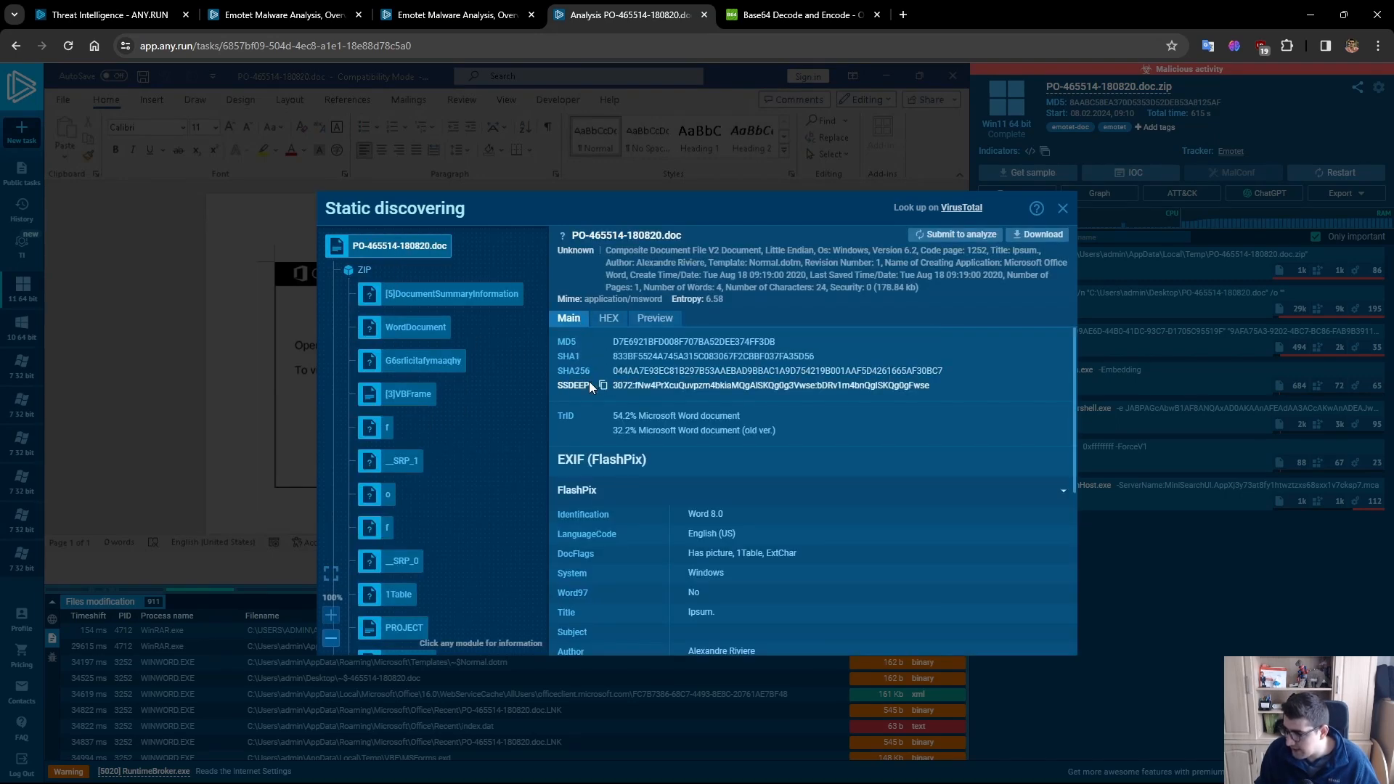
{"action": "mouse_move", "coordinate": [604, 373]}
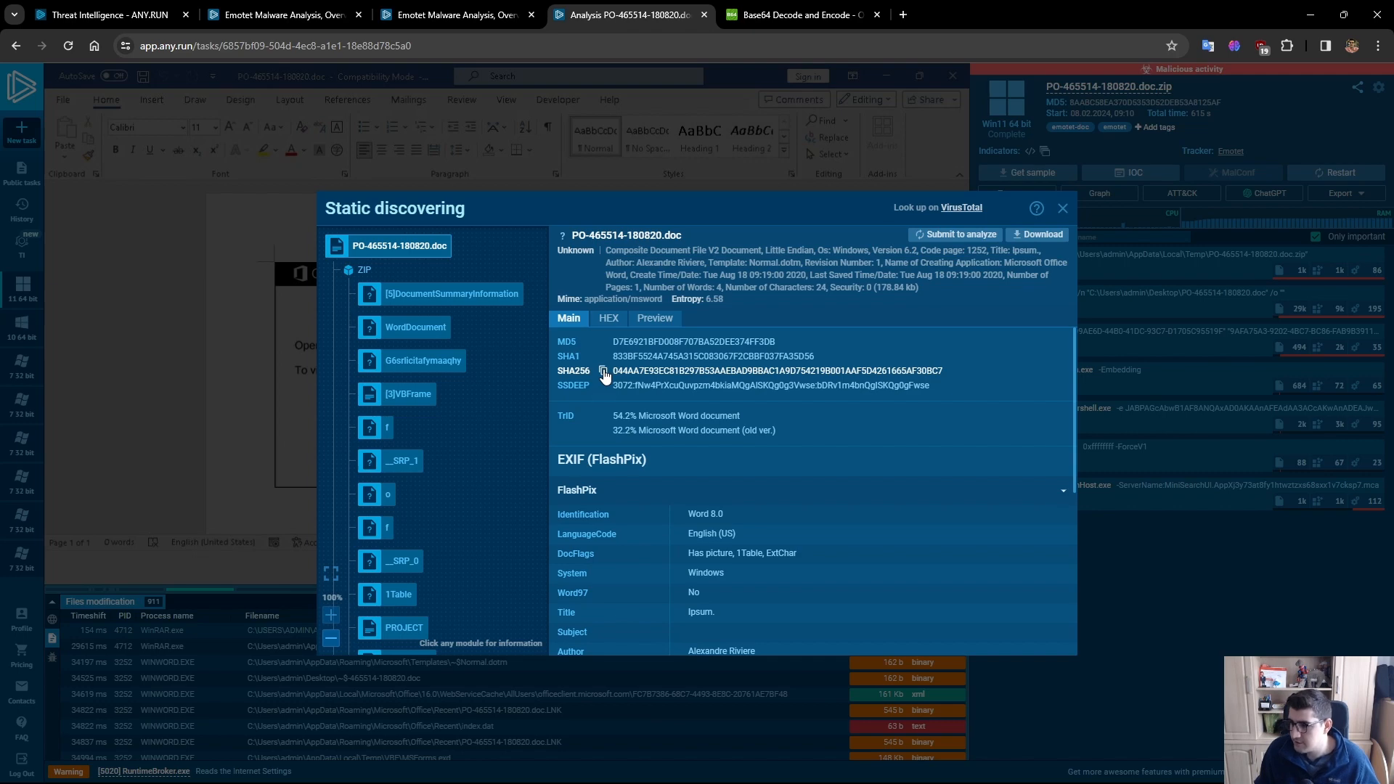
{"action": "left_click", "coordinate": [604, 374]}
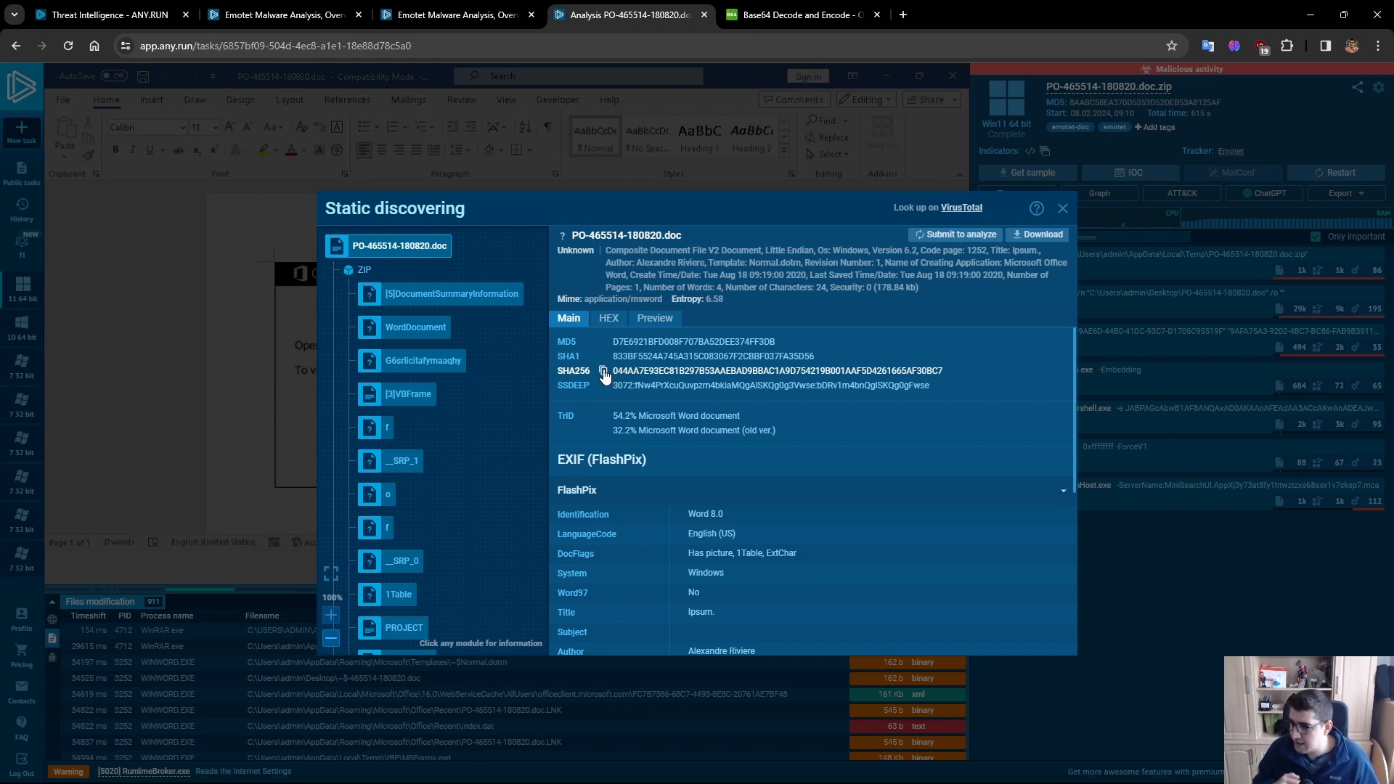
{"action": "left_click", "coordinate": [1063, 209]}
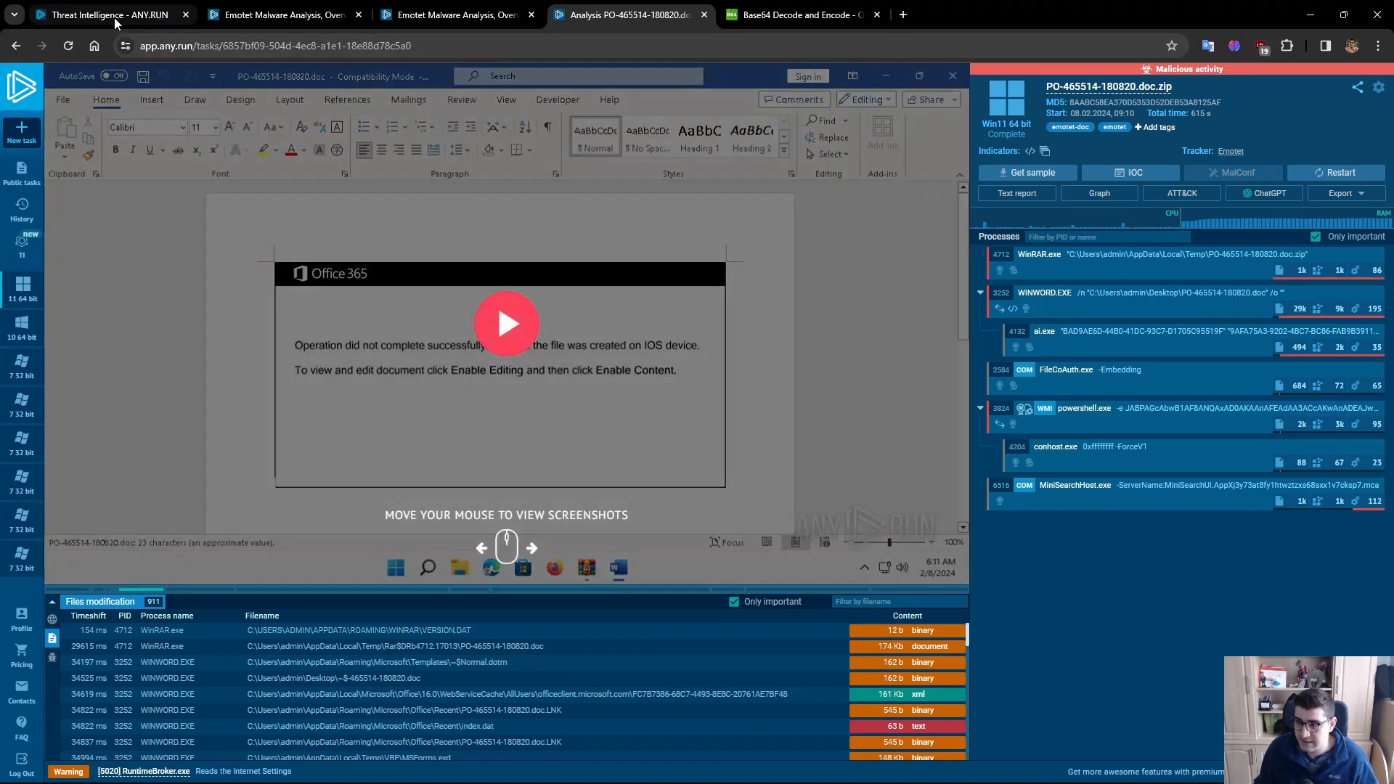
- Switch to the ANY.RUN Threat Intelligence page
{"action": "left_click", "coordinate": [115, 17]}
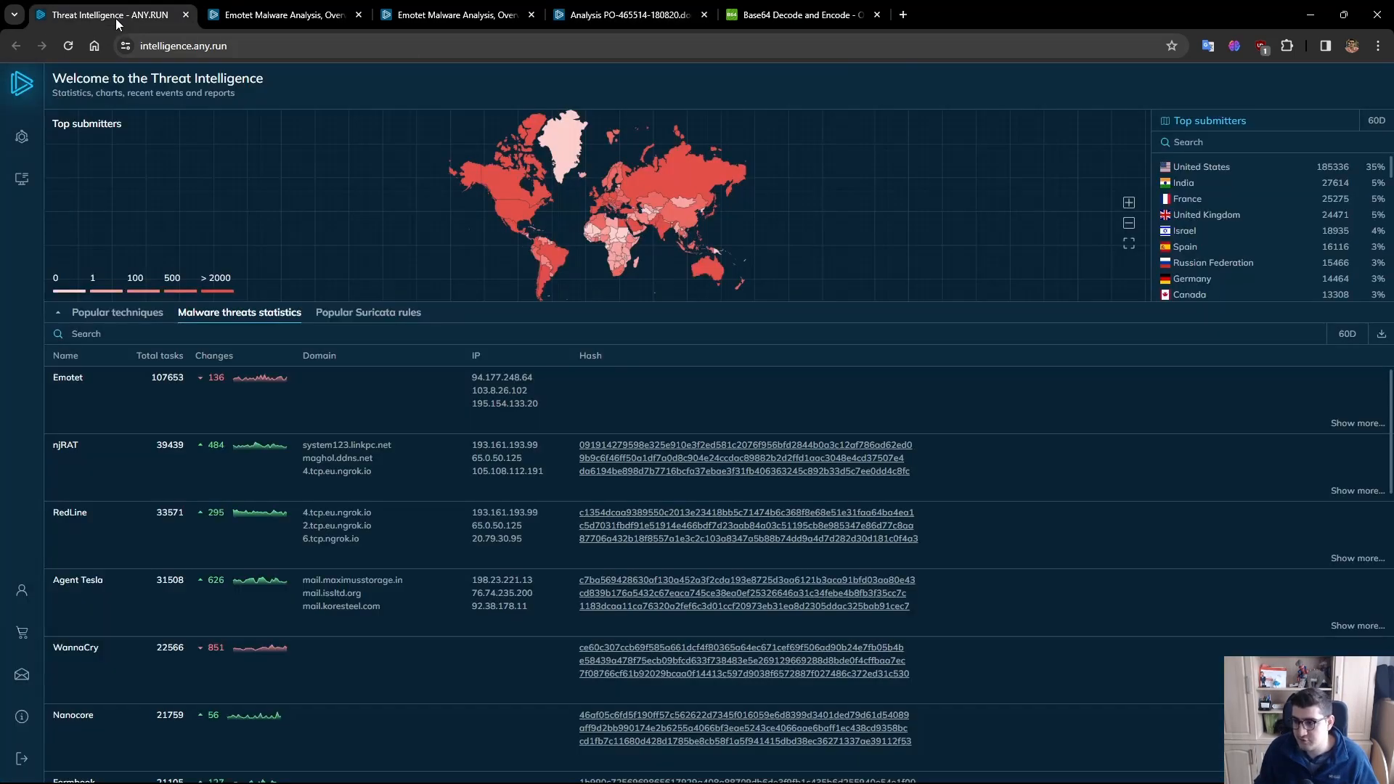